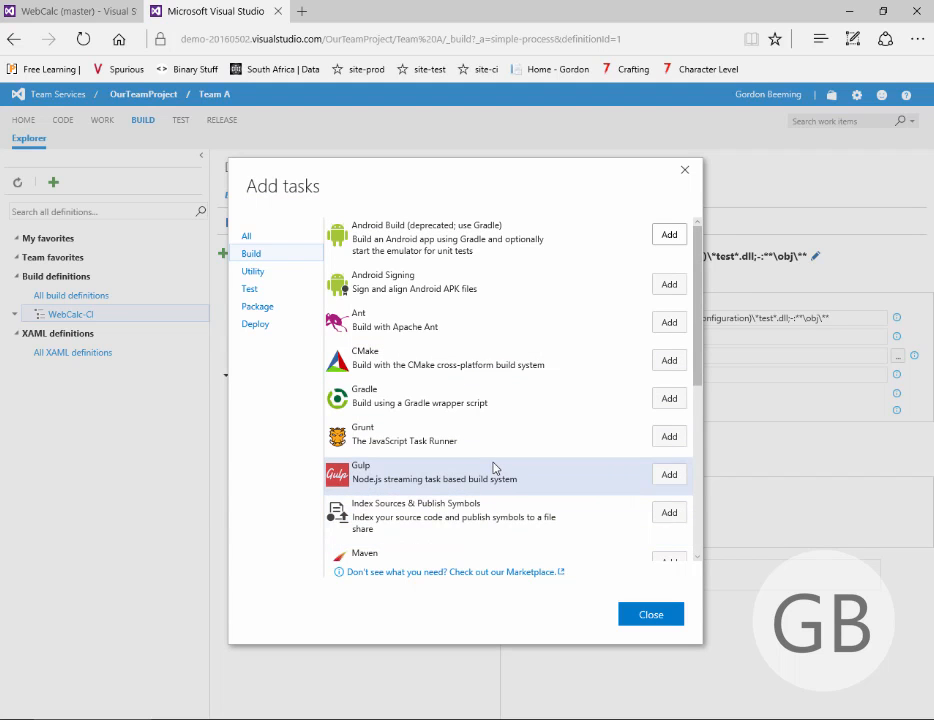
Add one MSBuild task and two Copy and Publish Build Artifacts tasks to the WebCalc-CI build definition
scroll(494, 470, down, 2)
click(670, 497)
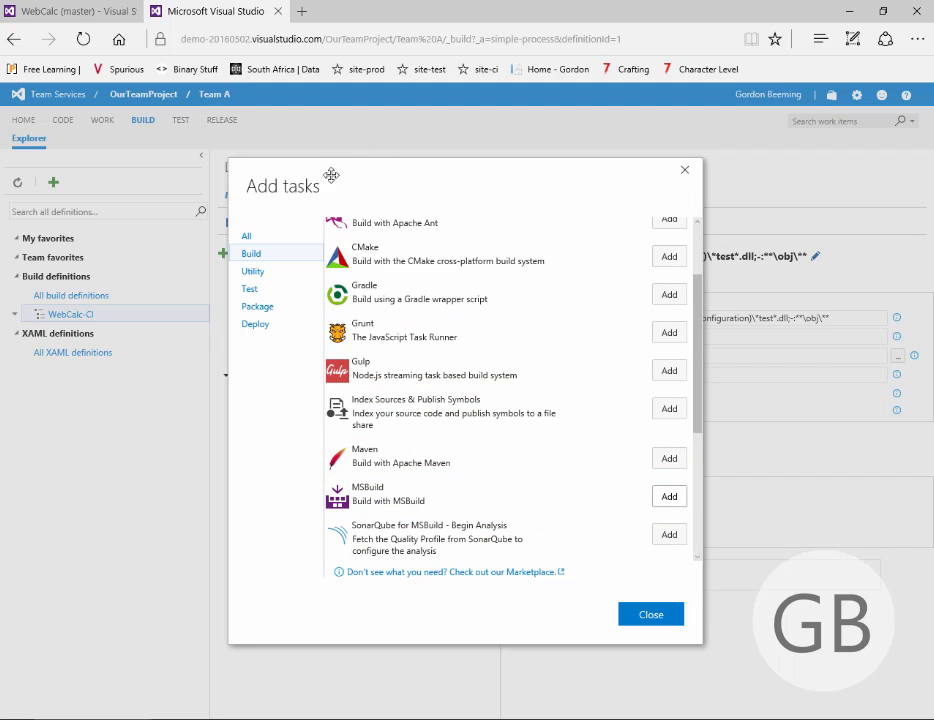
drag(320, 180, 443, 170)
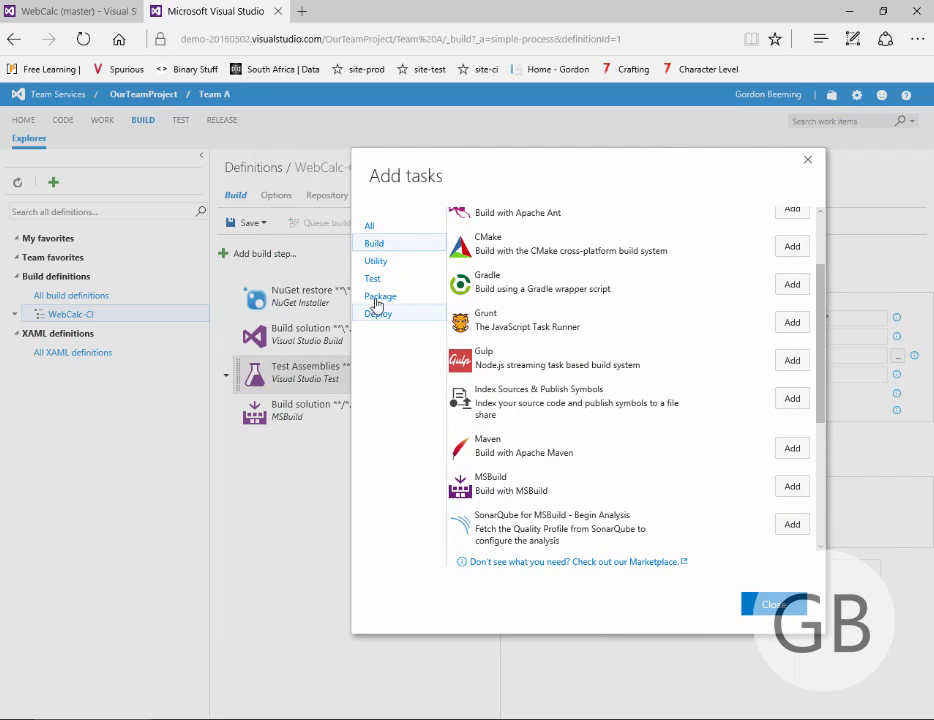
click(395, 264)
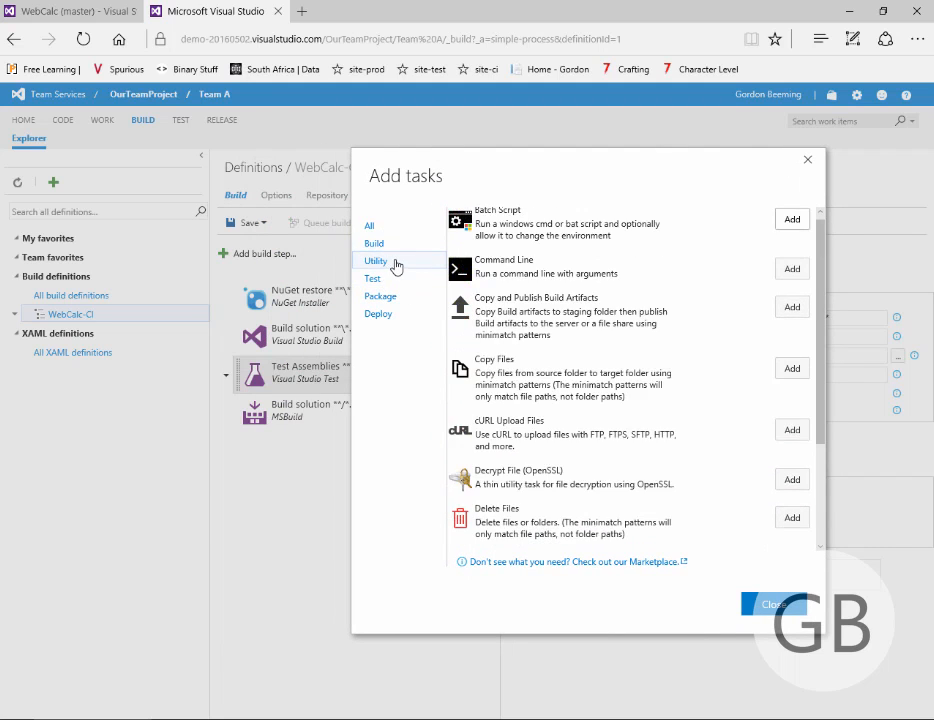
click(797, 310)
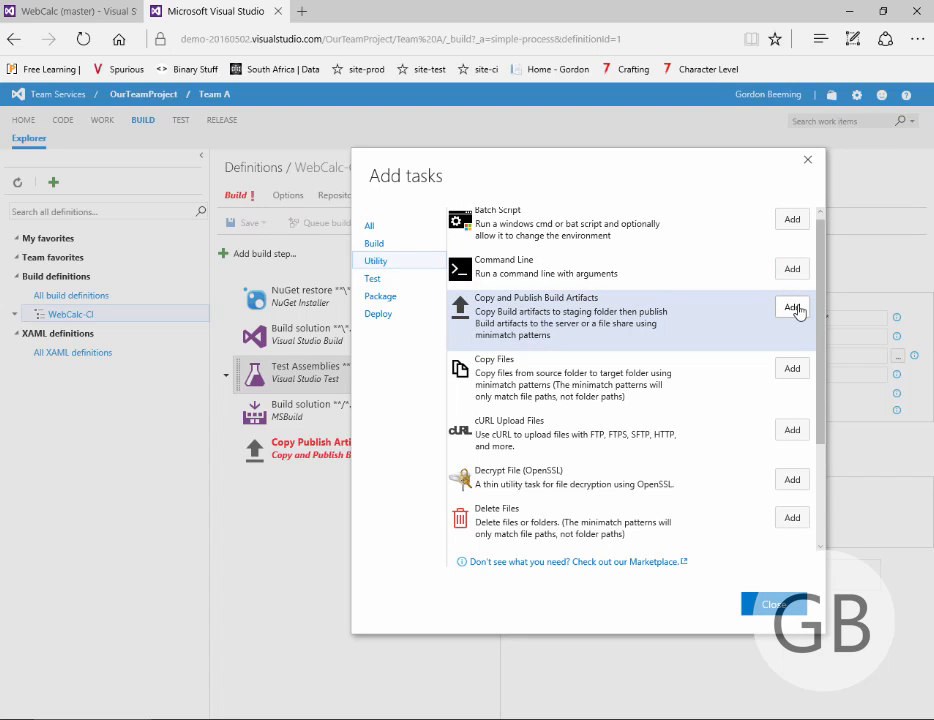
click(797, 310)
click(765, 600)
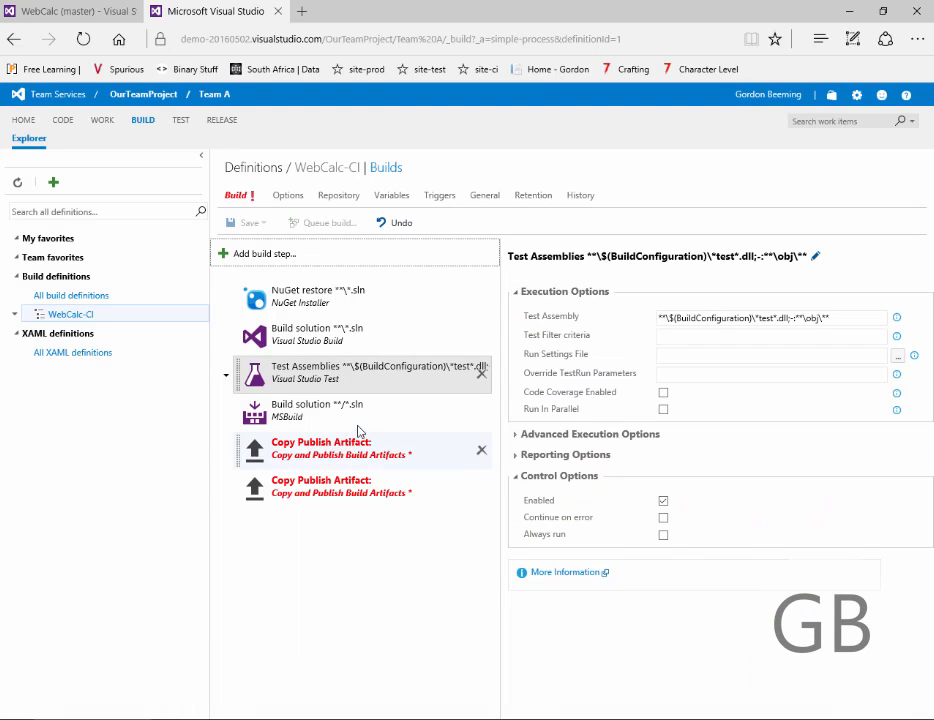
Set the MSBuild step's project to CalcDemo.csproj in the CalcDemo folder of the WebCalc repository
click(348, 415)
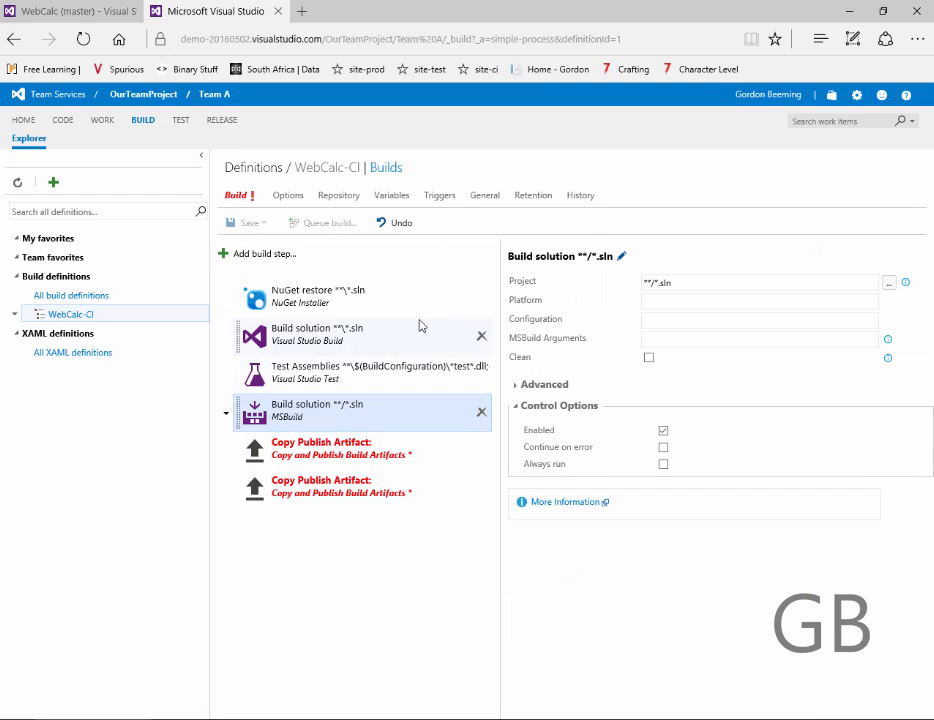
click(888, 285)
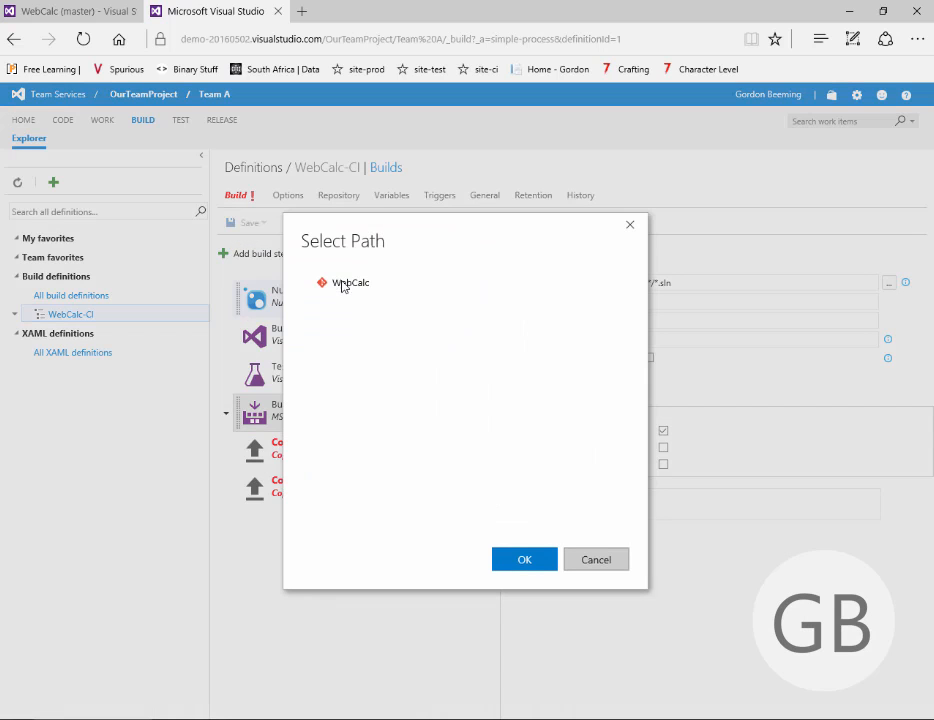
click(344, 287)
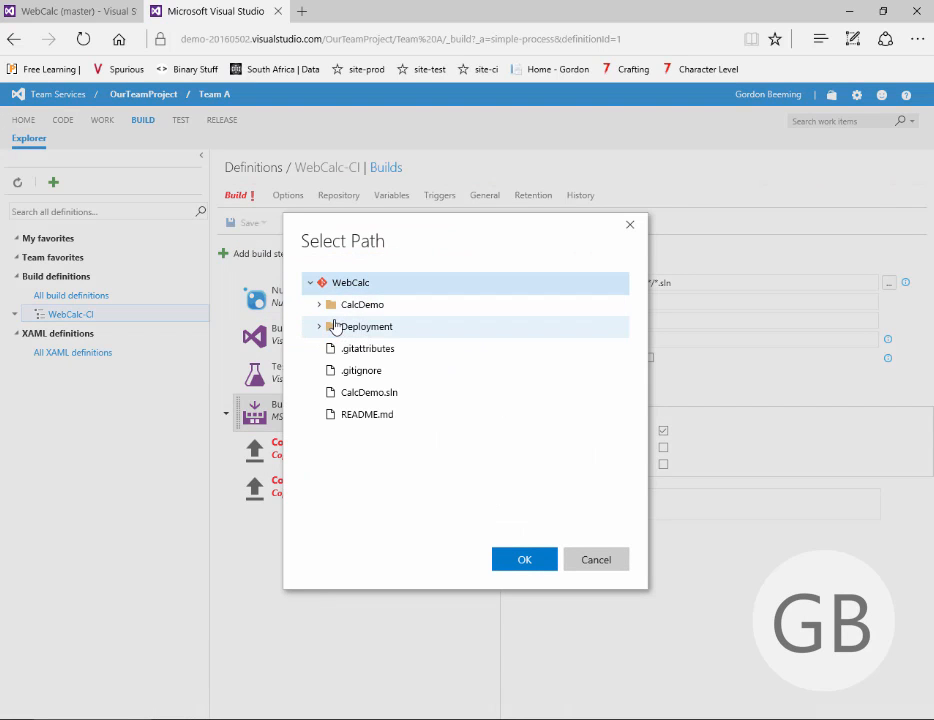
click(319, 304)
scroll(323, 317, down, 2)
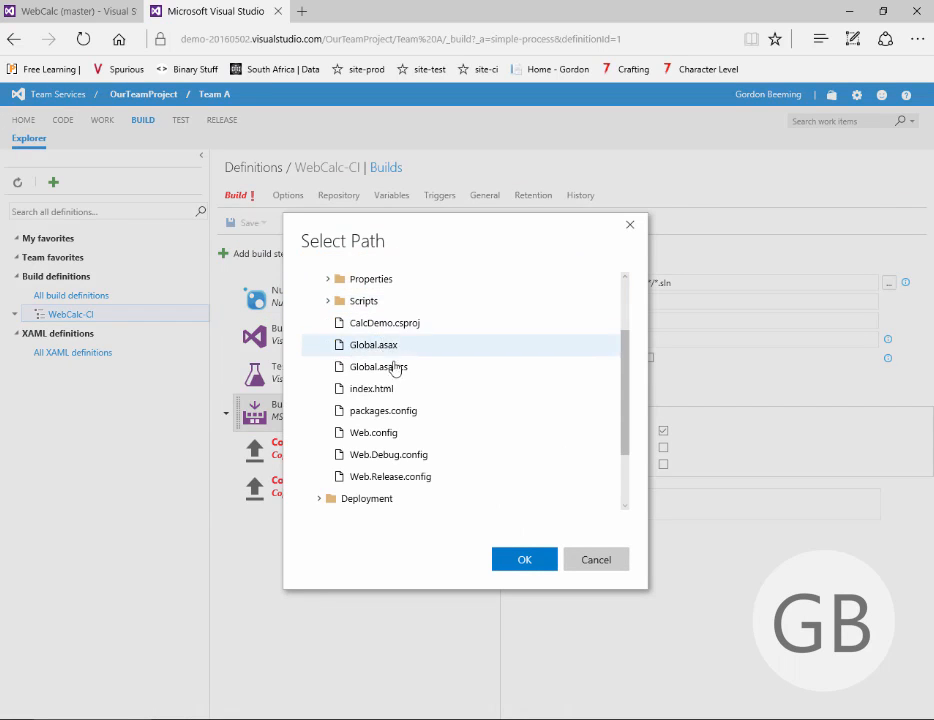
click(399, 326)
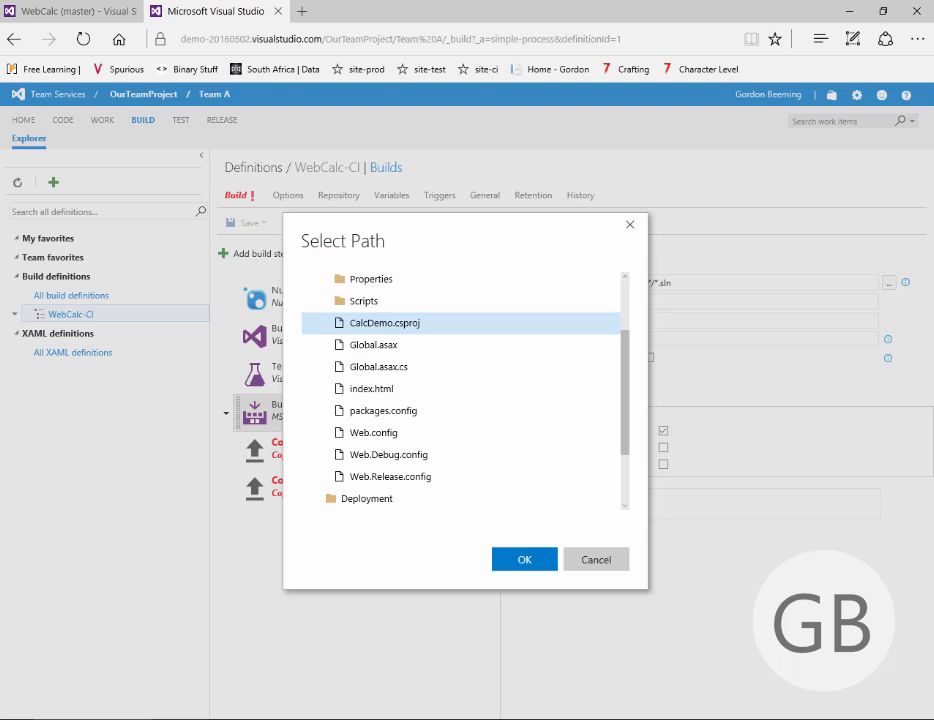
click(503, 560)
Set the MSBuild step's platform to $(BuildPlatform), configuration to $(BuildConfiguration) and arguments to /p:OutputPath=$(Build.BinariesDirectory);PackageLocation=$(Build.BinariesDirectory)\app.zip /t:Package
click(686, 302)
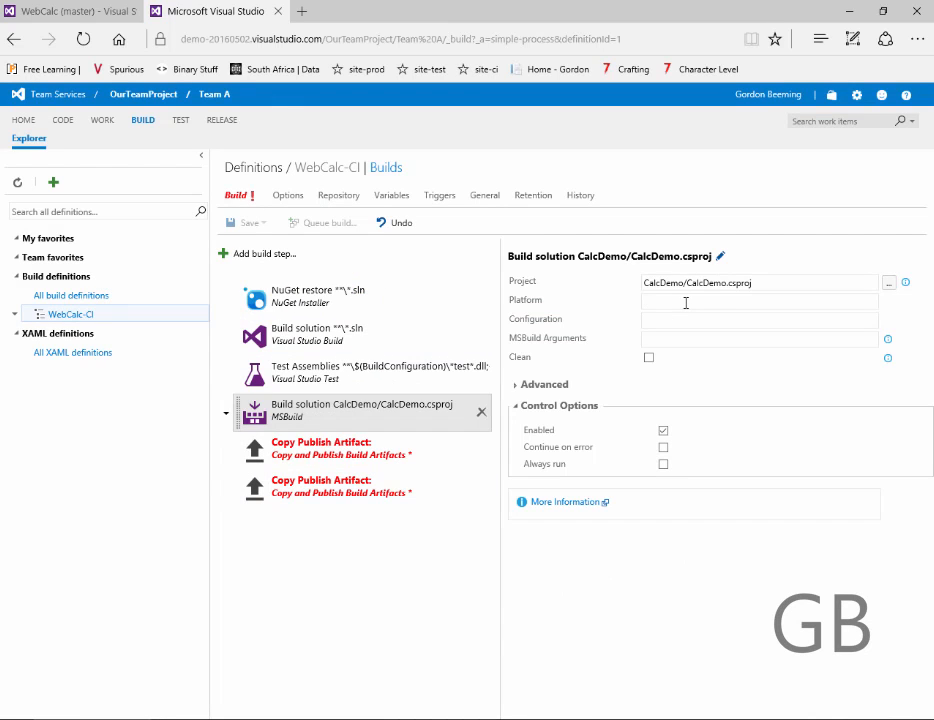
text($()
text(BuildPl)
text(atform))
text($(Build)
text(Configuration))
click(723, 336)
text("msbuildargs)
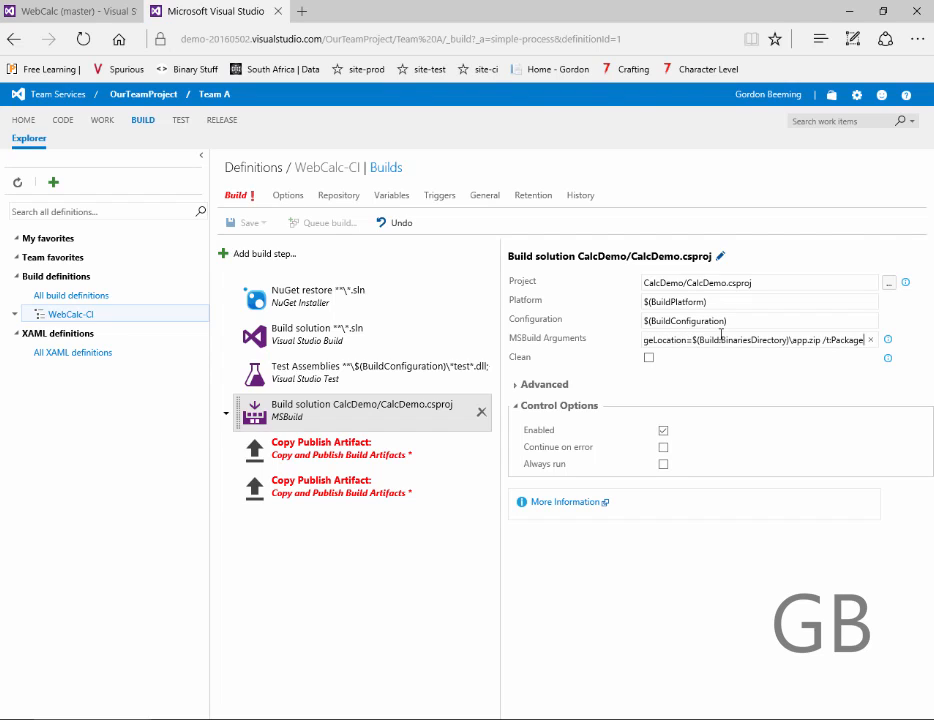
Read through the MSBuild arguments from start to end, checking the output path, package location and target
key(Home)
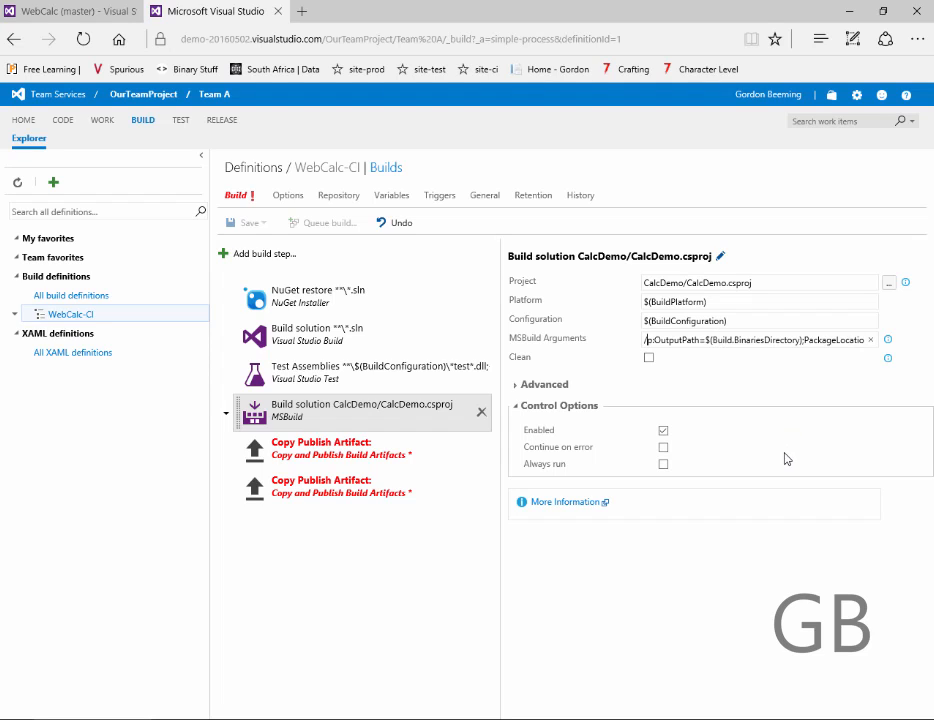
key(ctrl+Right)
key(ctrl+Right)
key(ctrl+Right)
key(ctrl+Right)
key(ctrl+Right)
key(ctrl+Right)
key(ctrl+Right)
key(ctrl+Right)
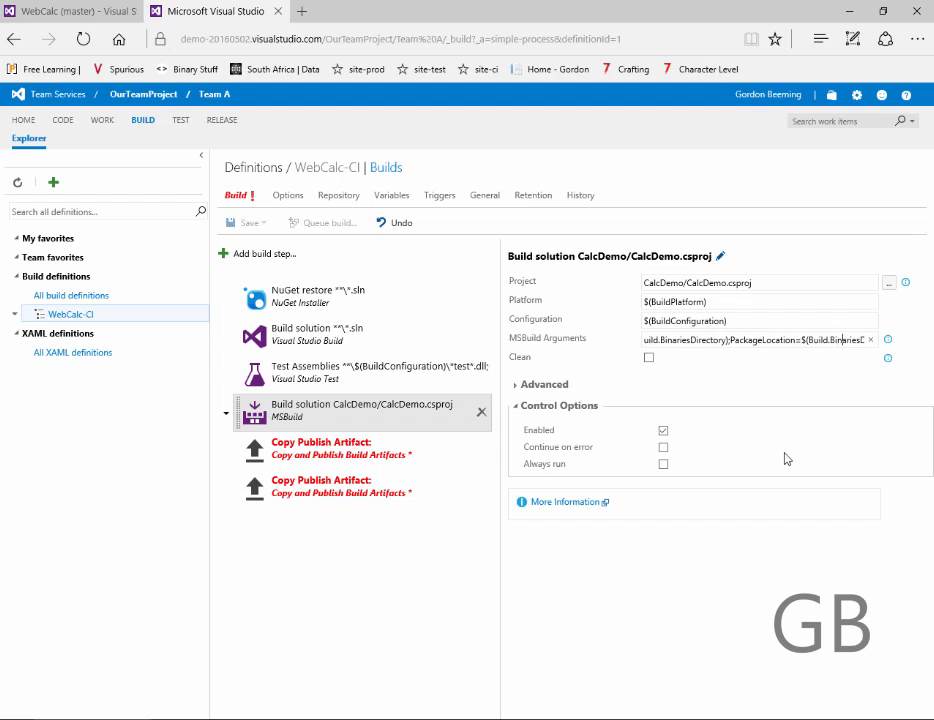
key(Right)
key(Right)
key(Right)
key(Right)
key(Right)
key(Right)
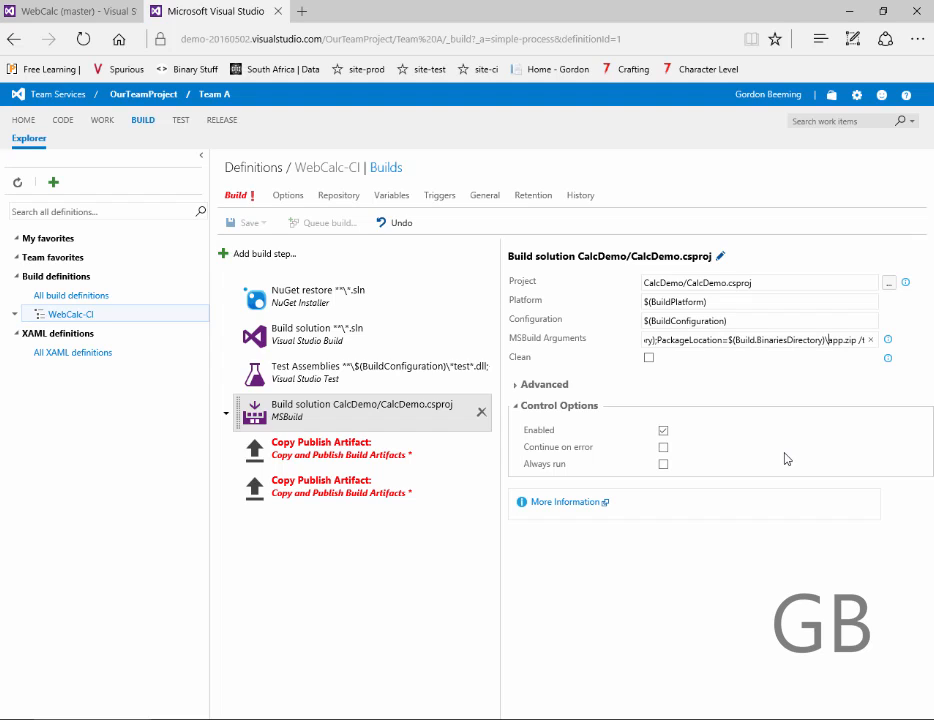
key(Right)
key(Right)
key(Right)
key(Right)
key(Right)
key(Right)
key(Right)
key(Right)
key(Right)
key(Right)
key(Right)
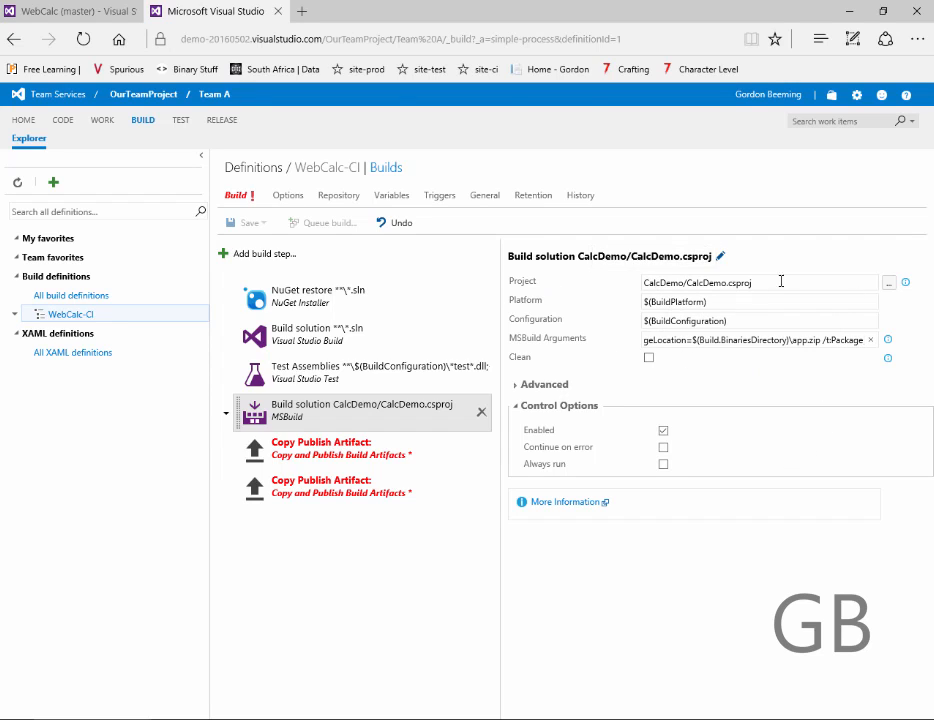
Configure the first Copy Publish Artifact step with copy root $(Build.BinariesDirectory), contents **/*.zip, artifact name drop and artifact type Server
click(320, 455)
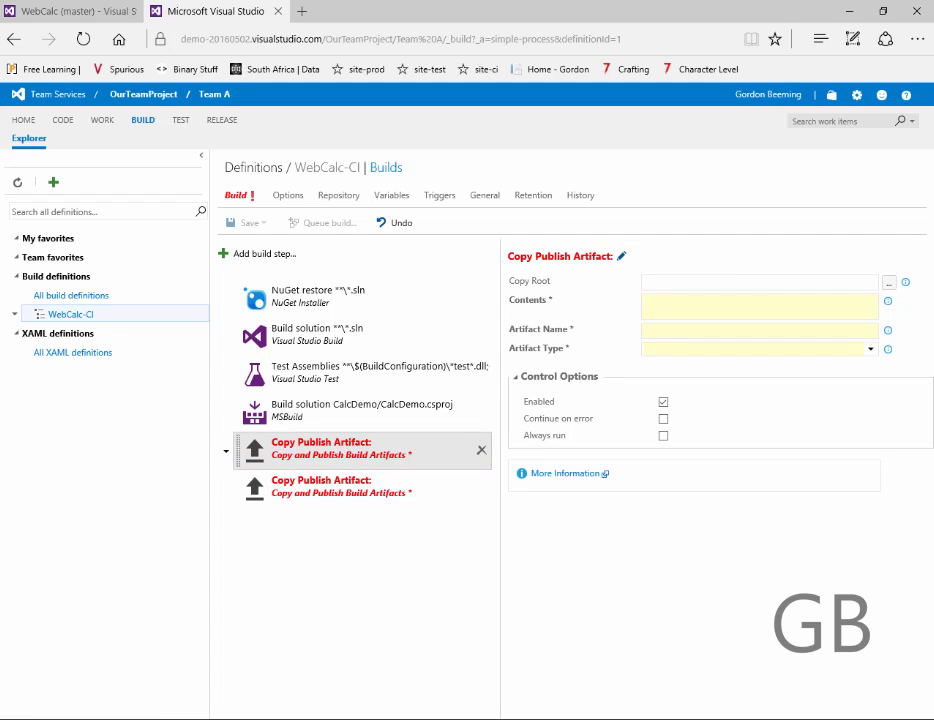
click(827, 282)
text($(Build.BinariesDirectory))
click(690, 307)
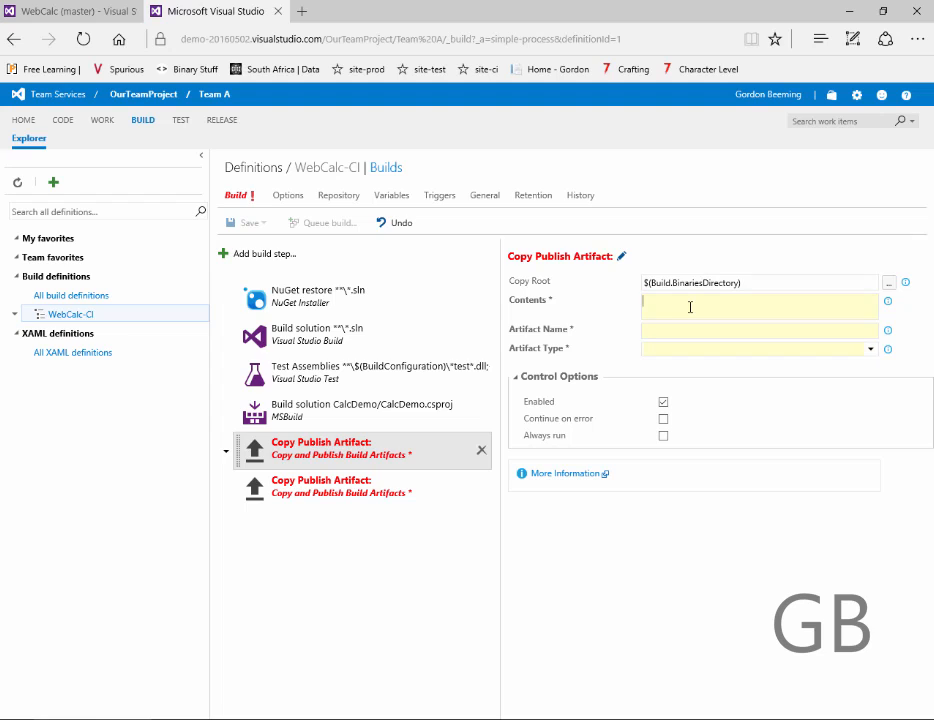
text(**/*.zip)
click(846, 330)
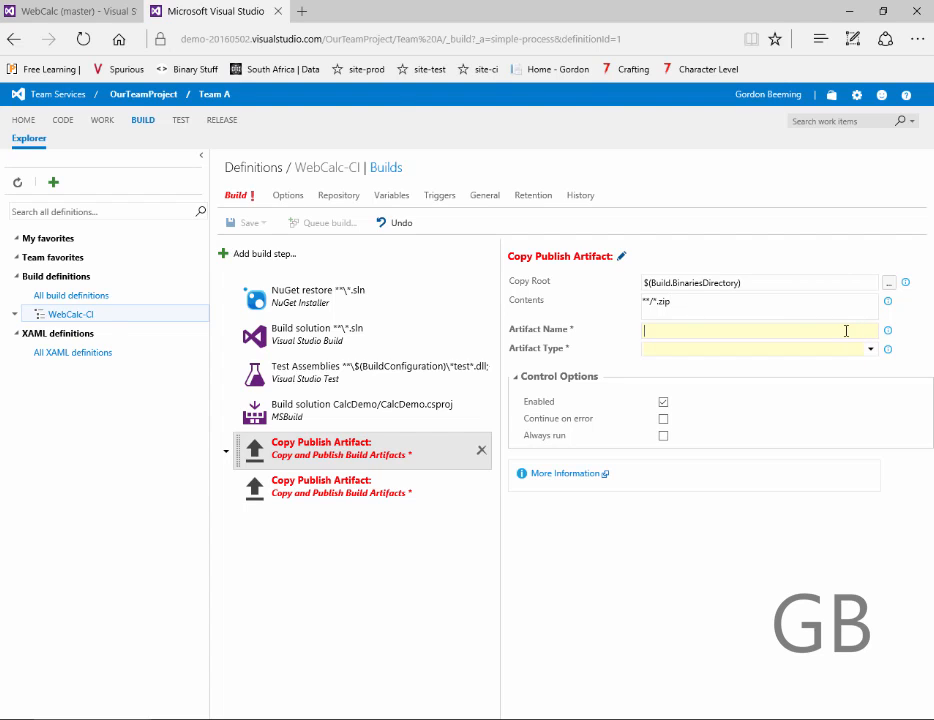
text(drop)
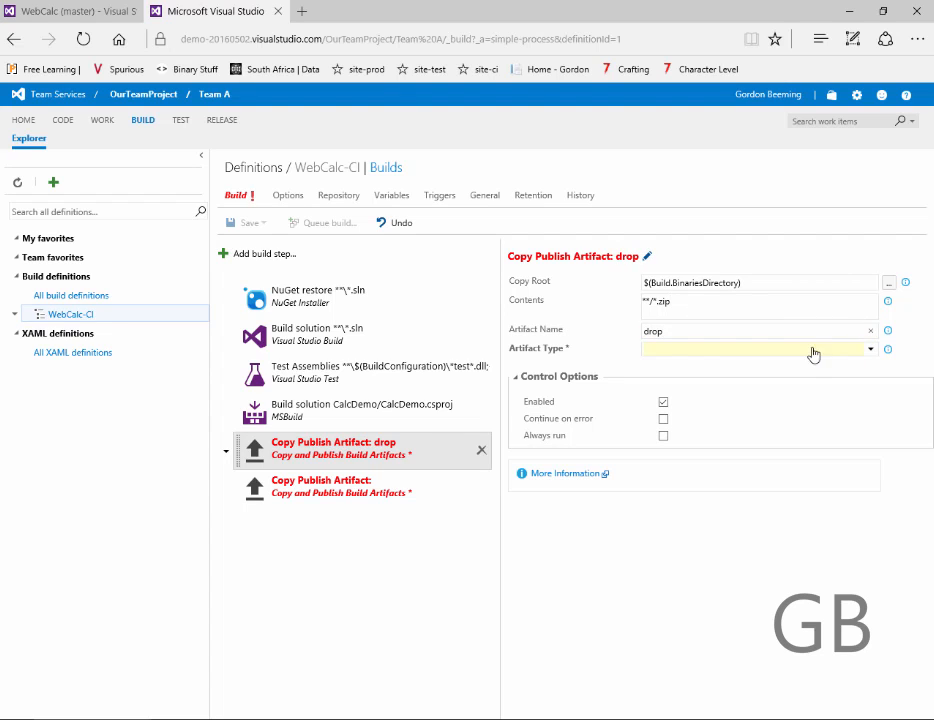
click(803, 349)
click(664, 366)
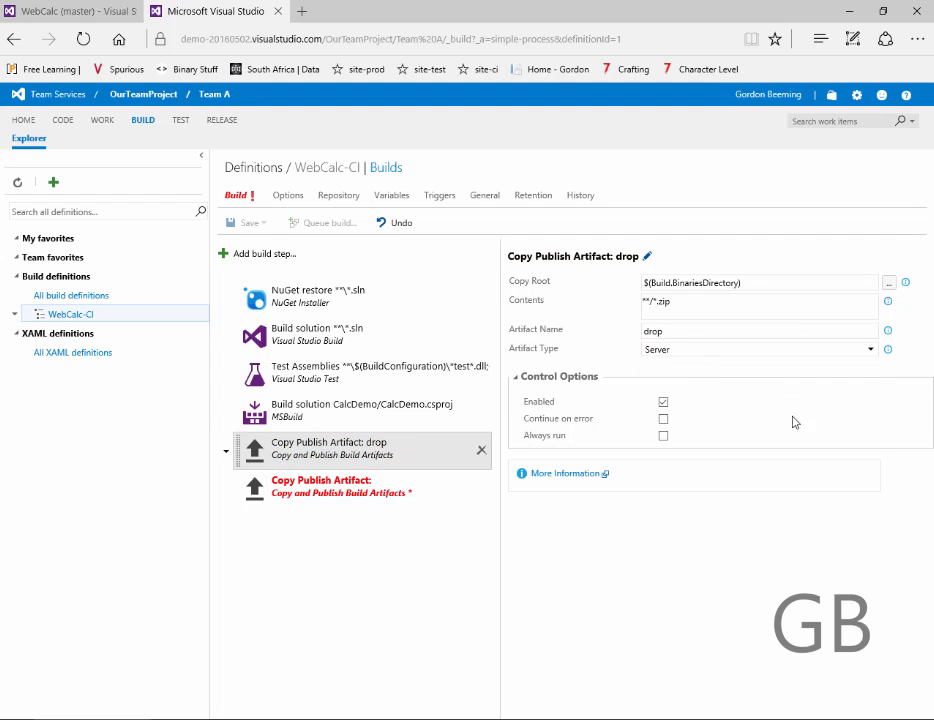
Configure the second Copy Publish Artifact step with copy root $(Build.SourcesDirectory)/Deployment, contents **/*.ps1, artifact name deployment-scripts and artifact type Server
click(358, 490)
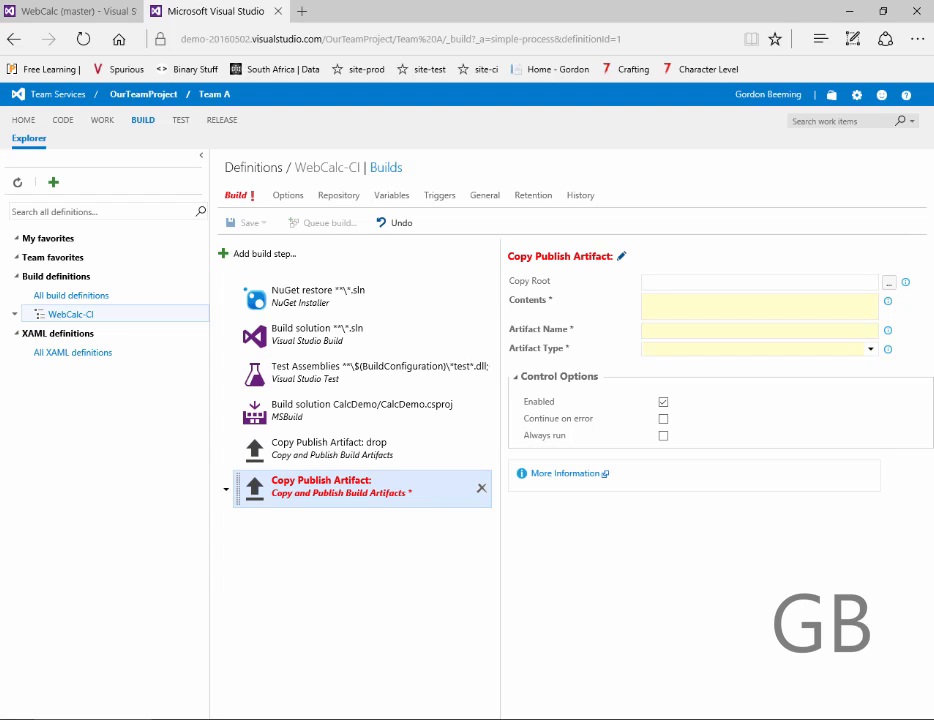
key(alt+Tab)
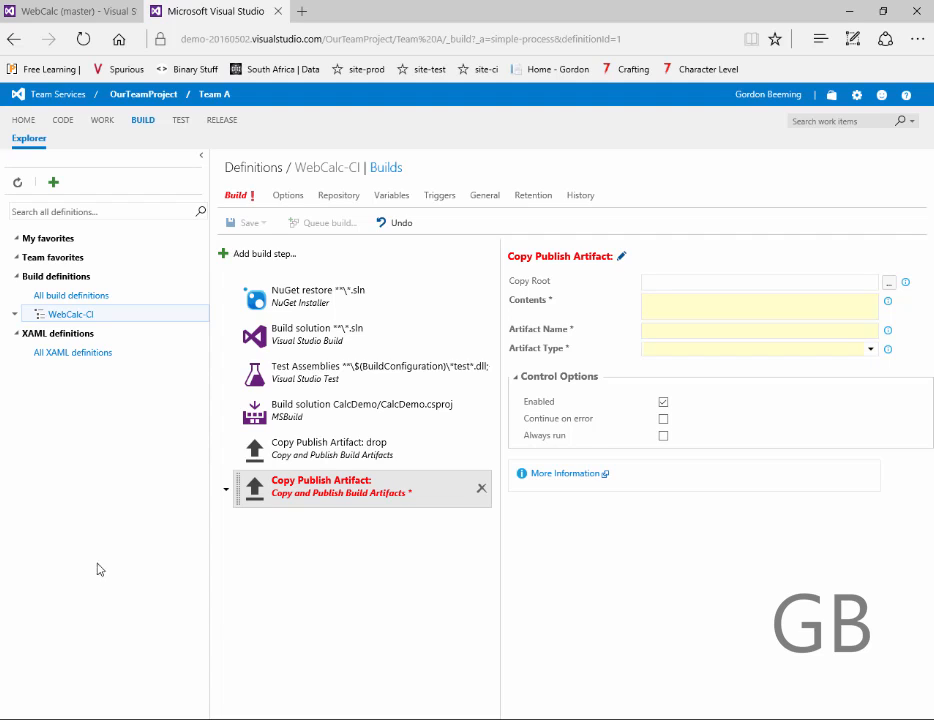
click(663, 332)
key(ctrl+v)
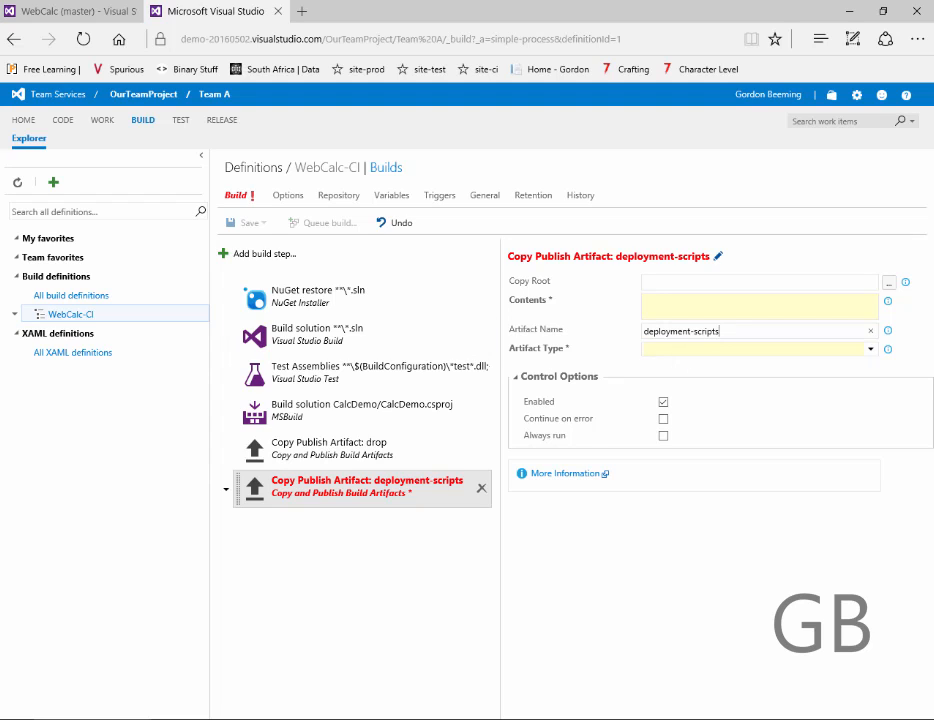
key(Tab)
click(653, 284)
key(ctrl+v)
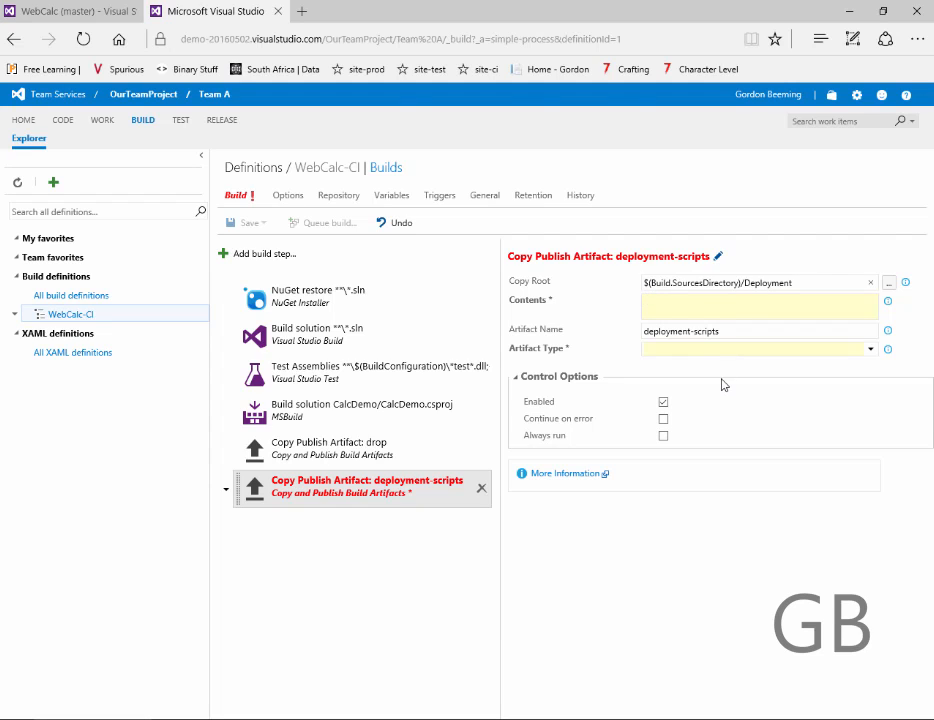
click(735, 309)
text(**/*.ps1)
click(813, 350)
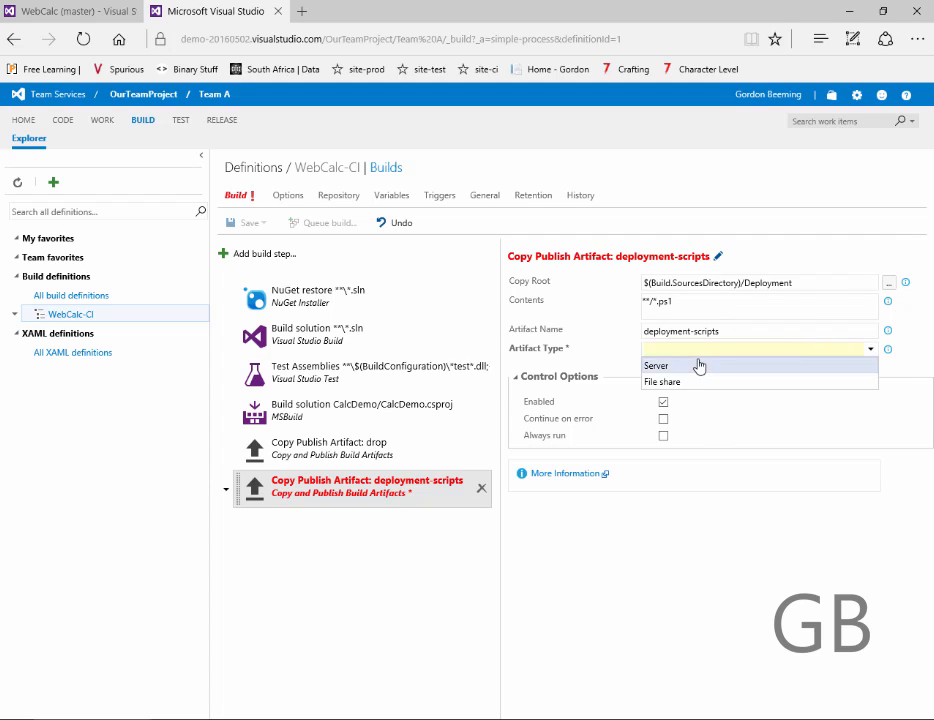
click(699, 366)
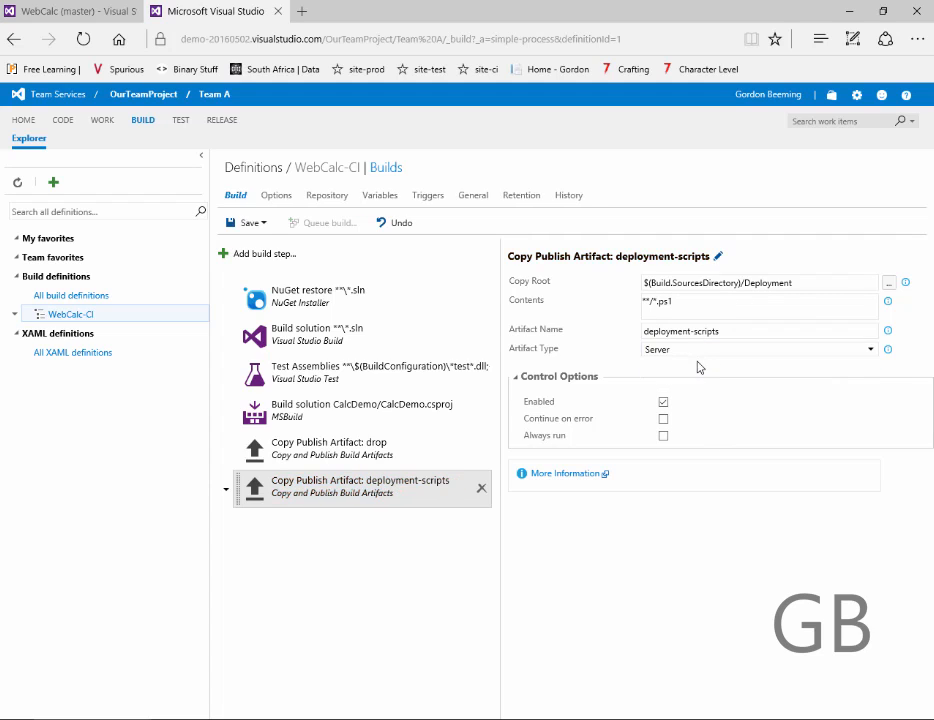
Save the build definition and queue a WebCalc-CI build of the master branch on the Default queue
click(245, 222)
click(521, 540)
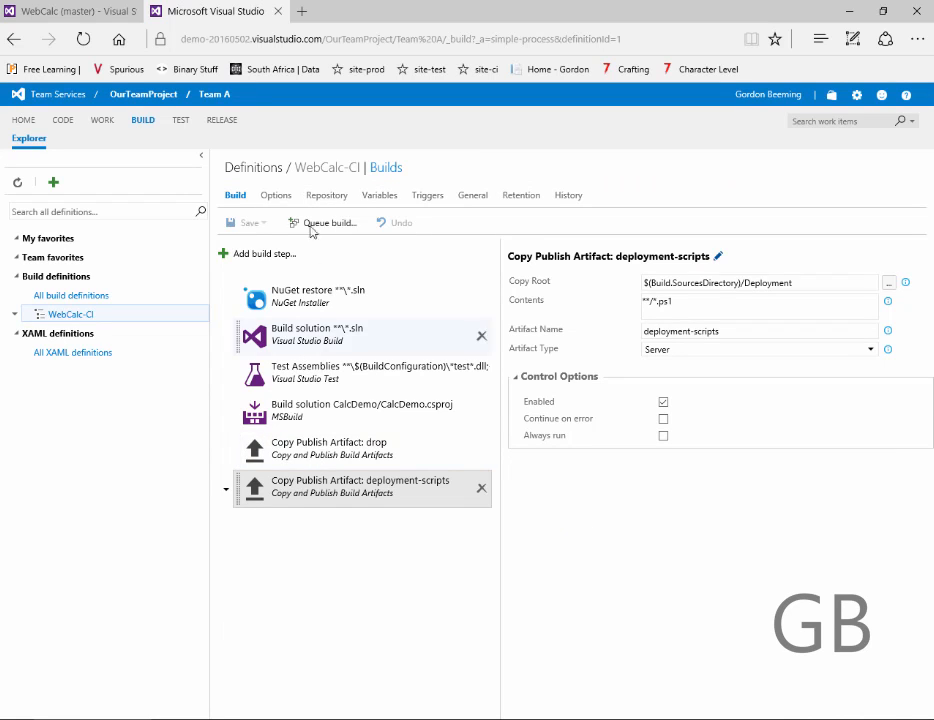
click(322, 222)
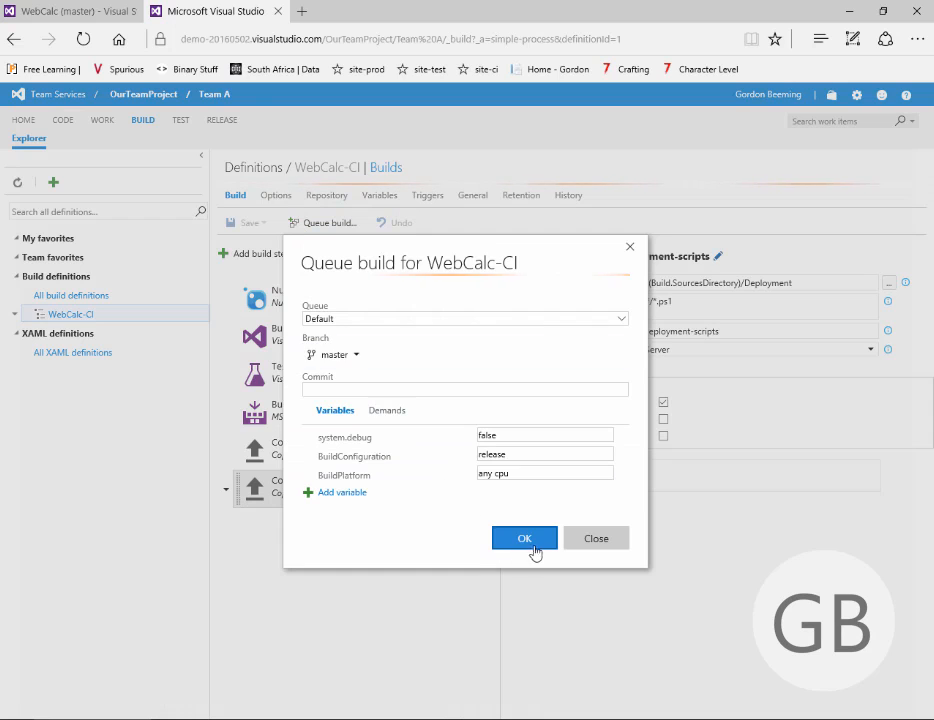
click(532, 540)
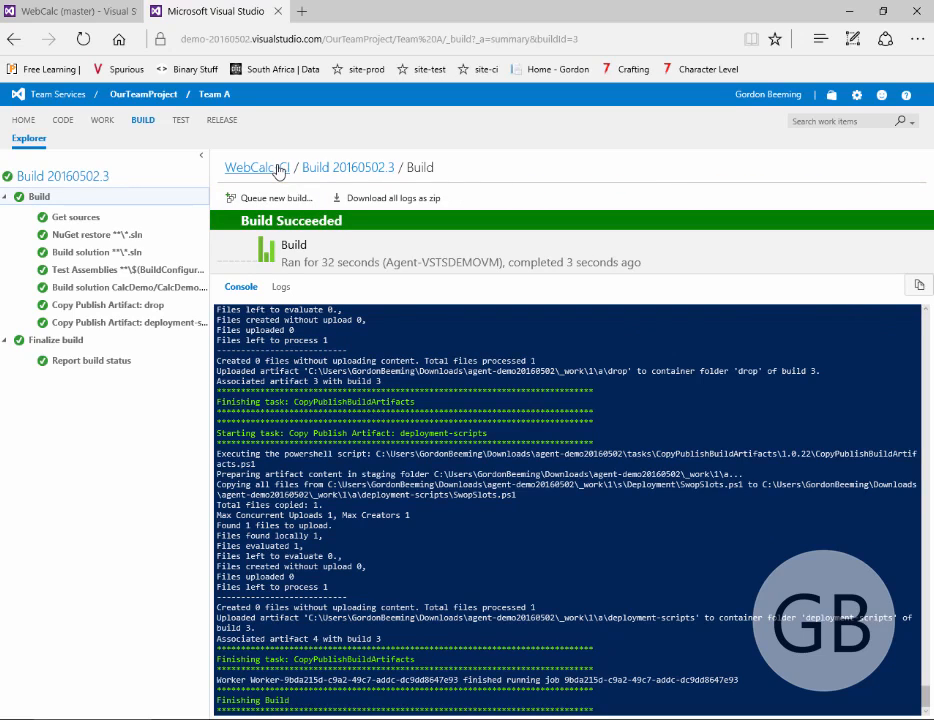
Return from the build results to the WebCalc-CI definition editor to review its build steps
click(279, 170)
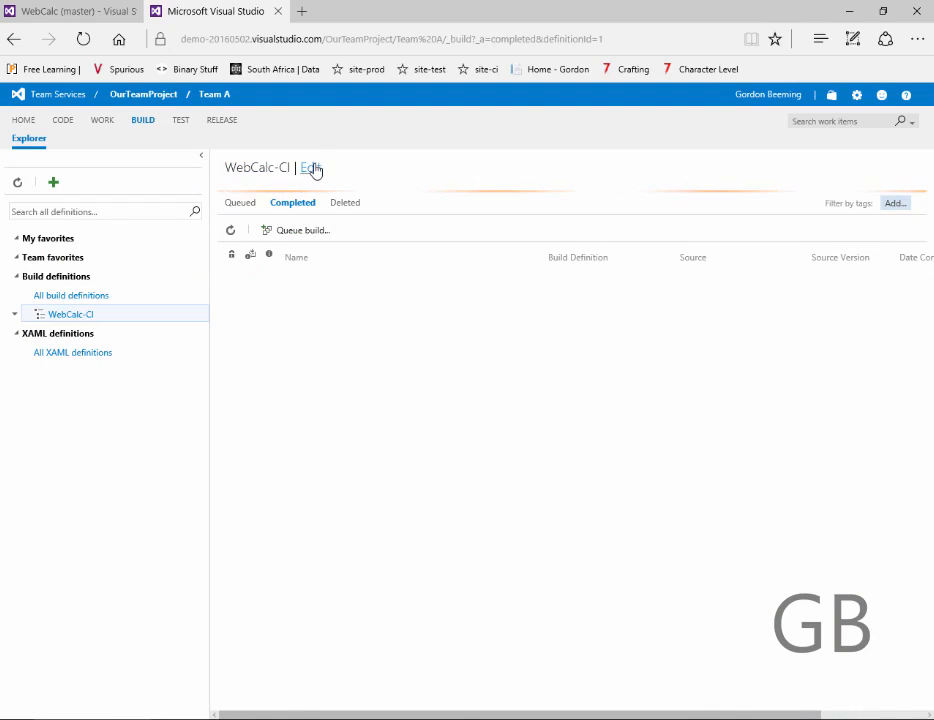
click(313, 169)
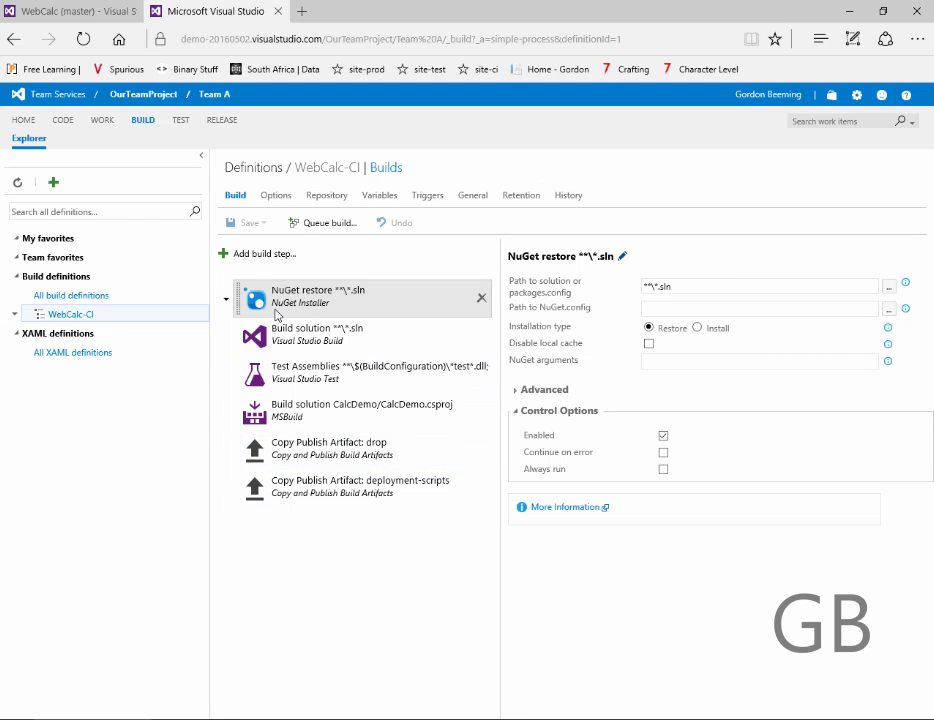
Start a new release definition in Release Management using the Azure Website Deployment template
click(216, 127)
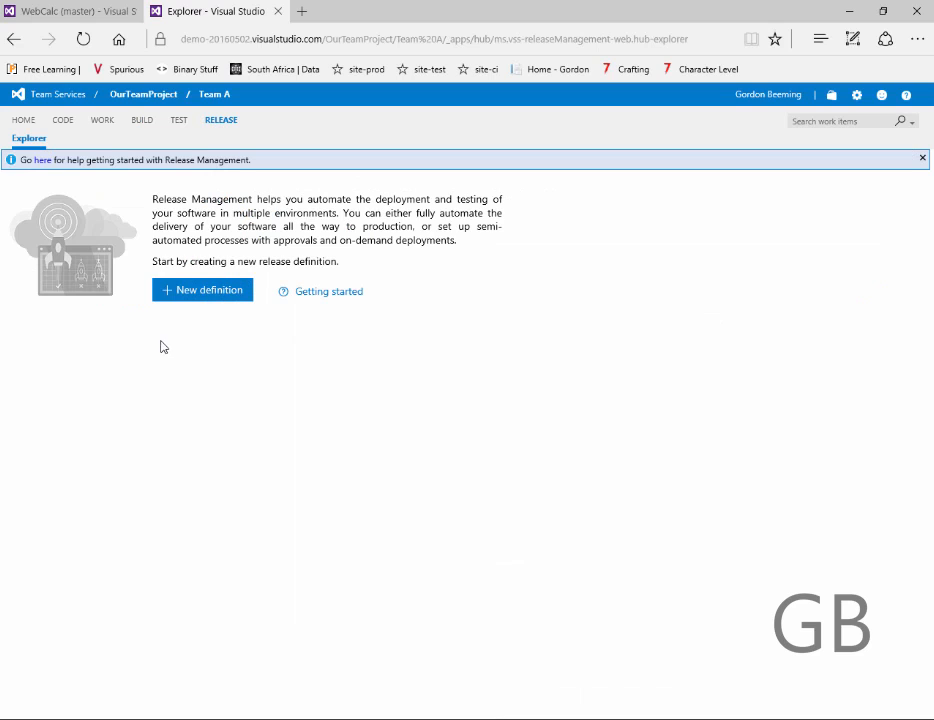
click(189, 300)
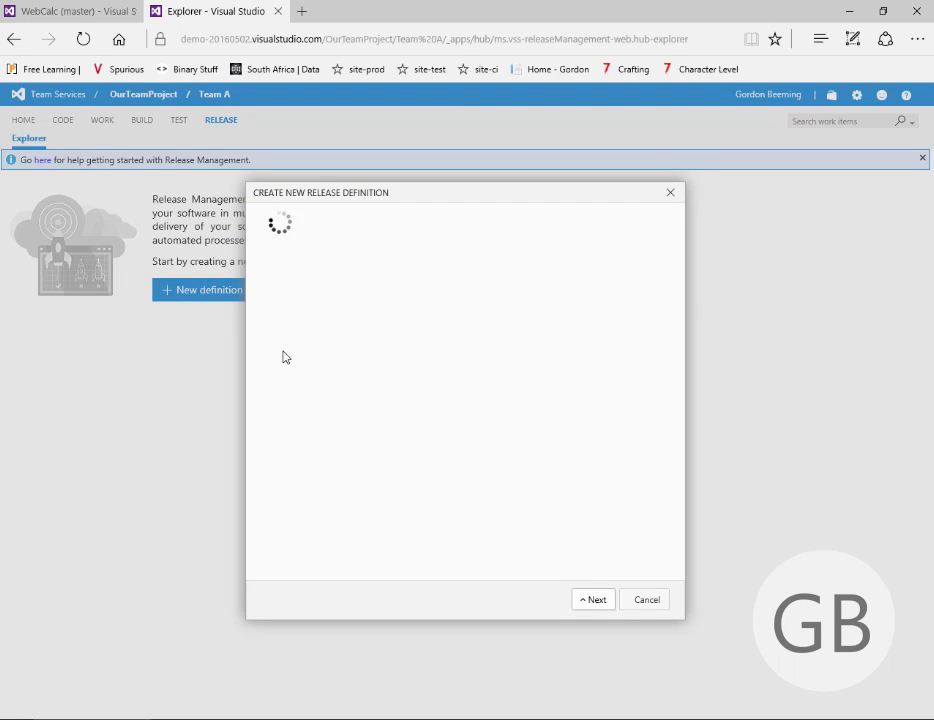
click(369, 322)
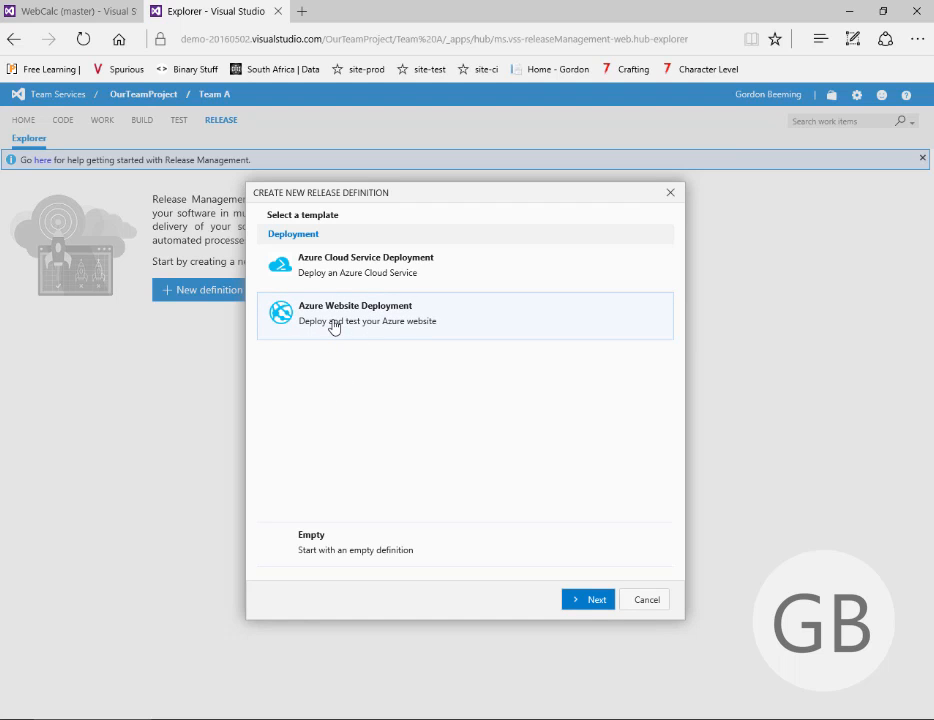
click(584, 603)
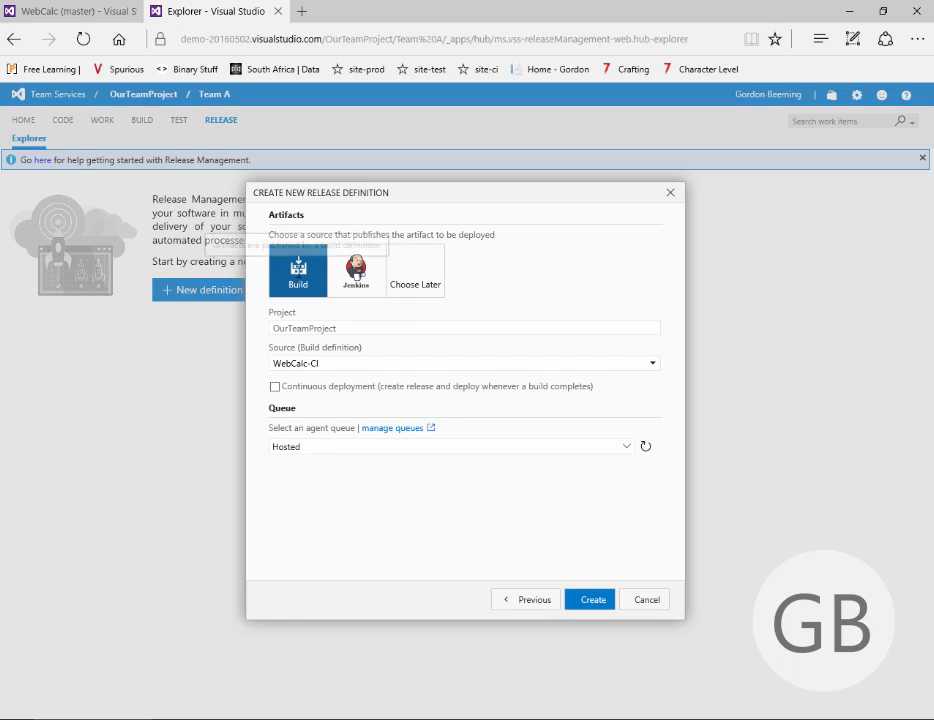
Create the release definition with WebCalc-CI as the build source, continuous deployment enabled and Default as the agent queue
triple_click(311, 363)
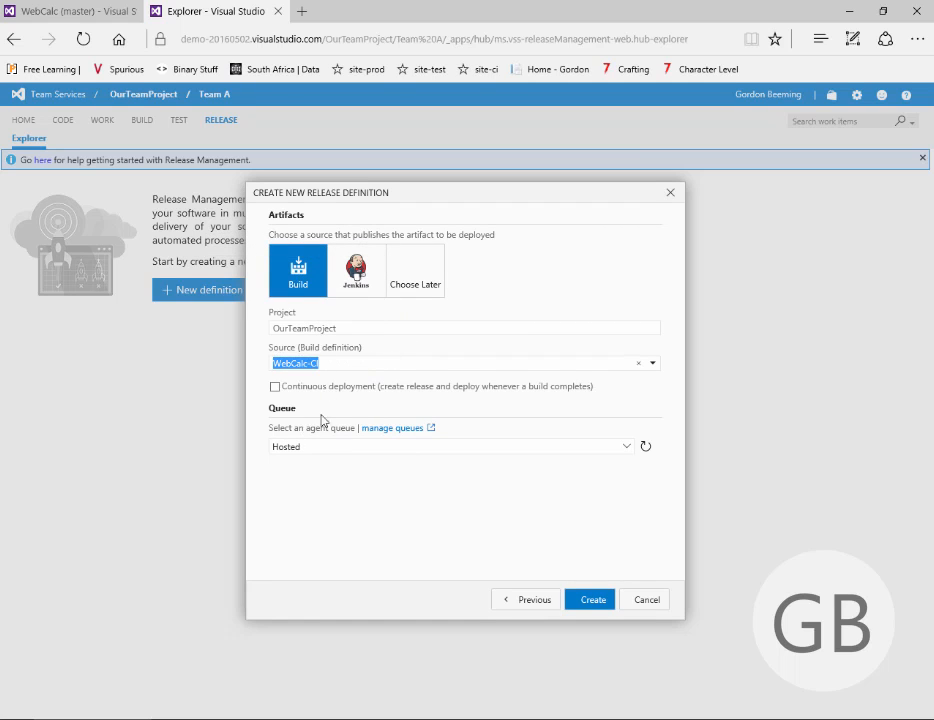
click(277, 393)
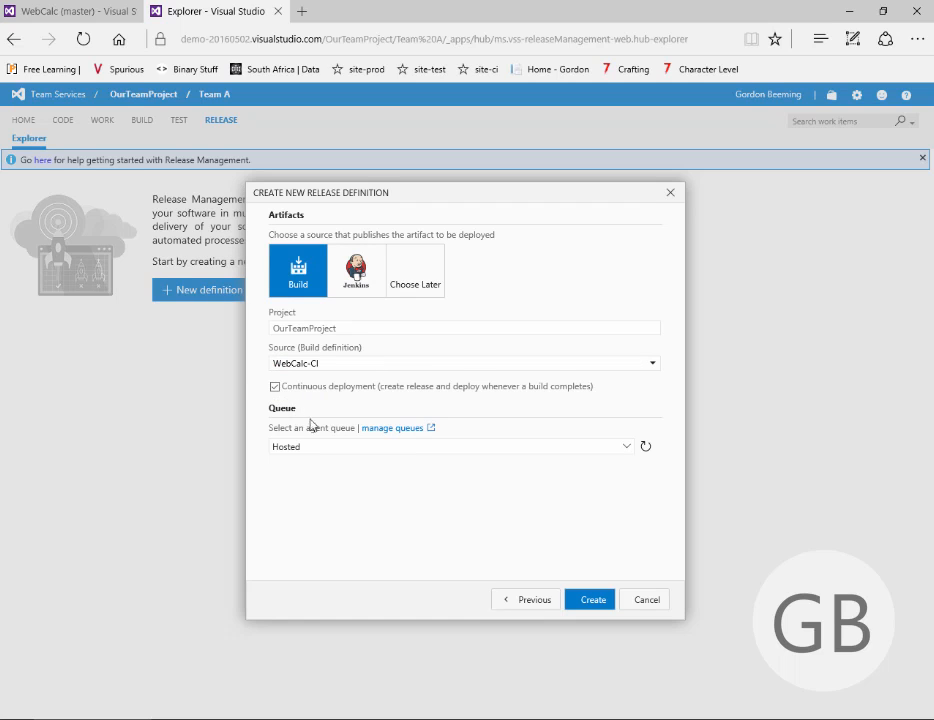
click(355, 448)
click(335, 438)
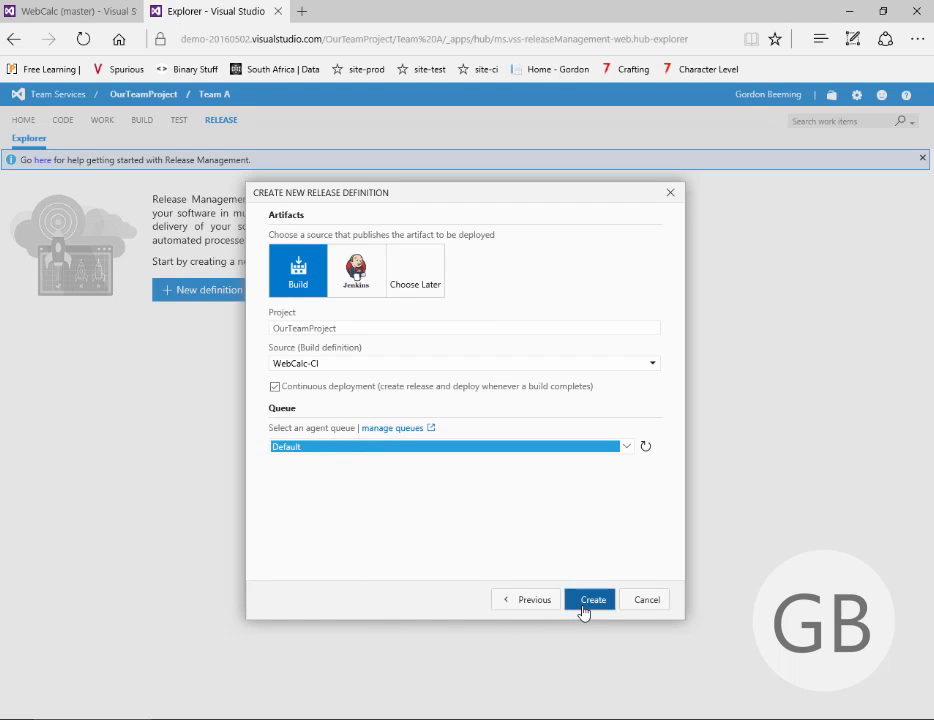
click(584, 605)
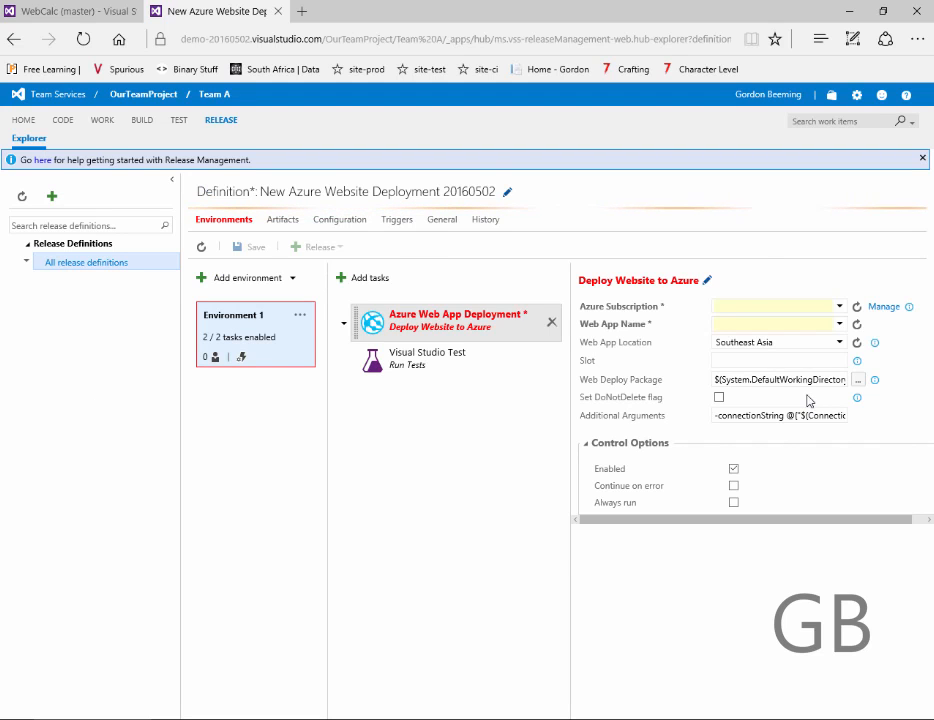
Configure the Azure Web App Deployment task with subscription Azure Classic, web app name demo-20160502, location West Europe and slot CI
click(826, 306)
click(837, 308)
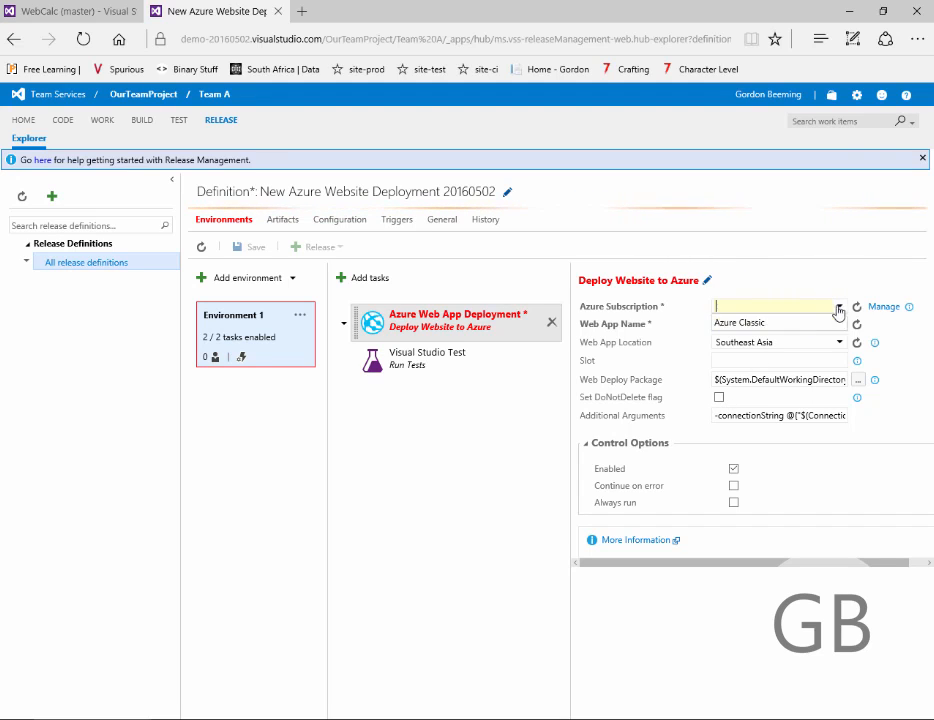
click(819, 322)
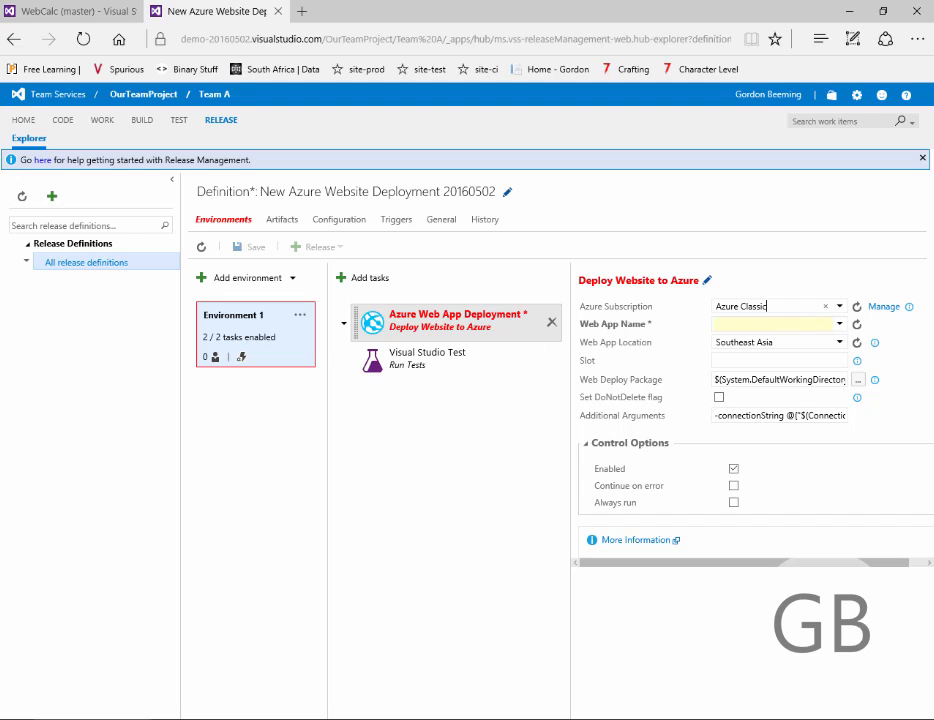
click(741, 320)
text(demo-20160502)
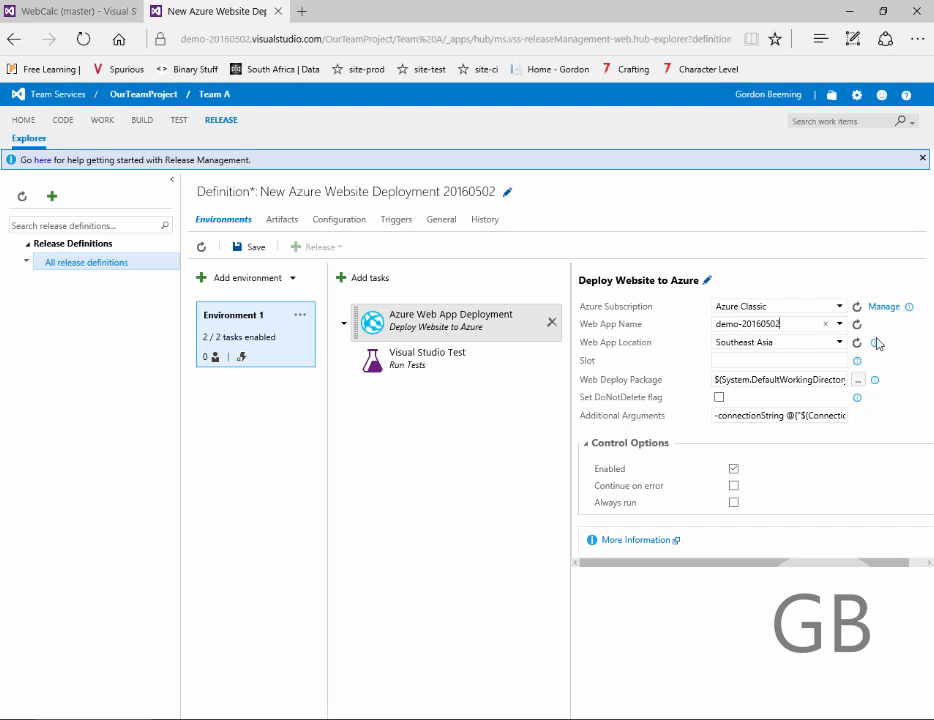
click(780, 356)
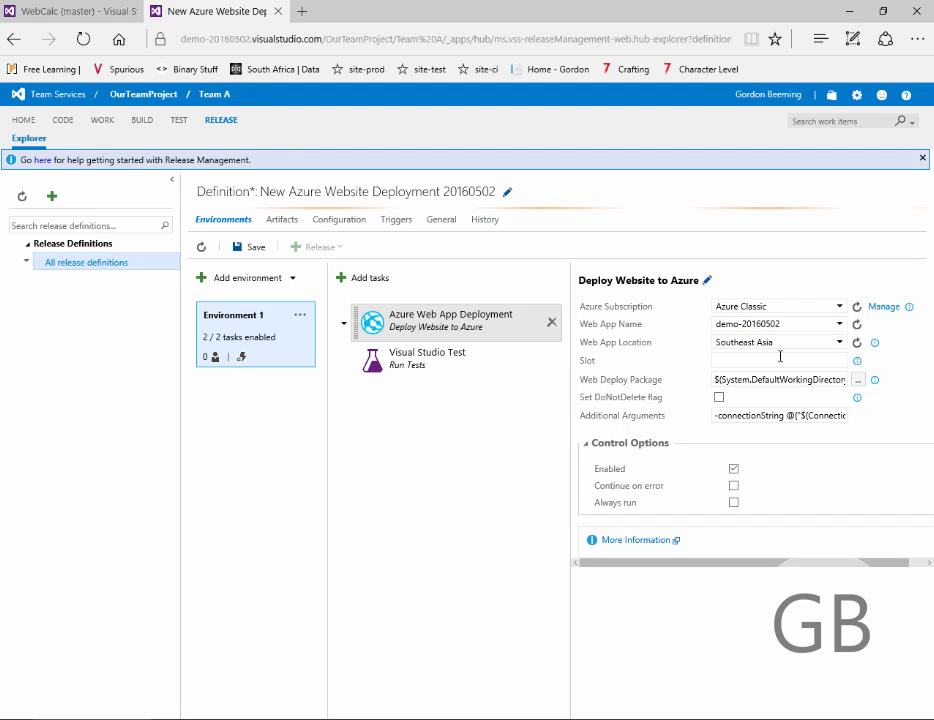
click(840, 342)
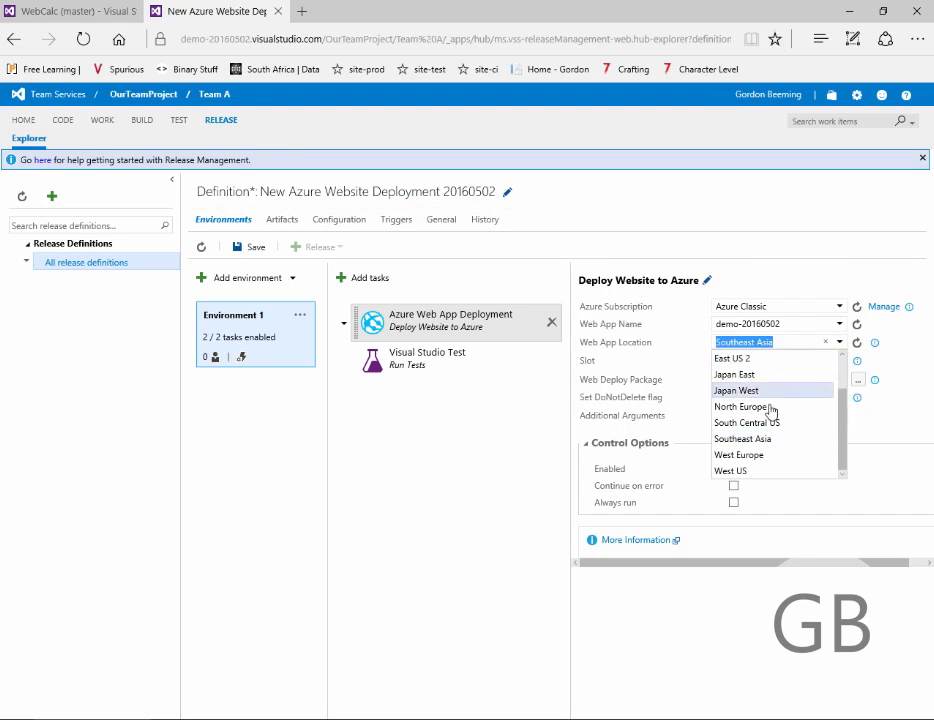
click(760, 458)
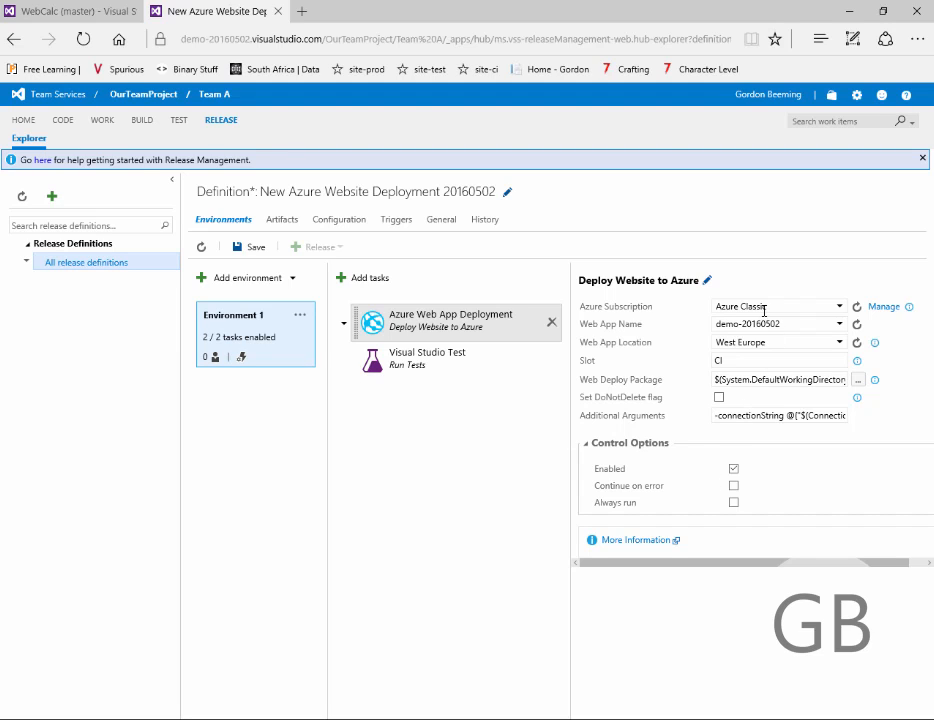
Rename the environment Environment 1 as CI and save the release definition
click(248, 320)
text(CI)
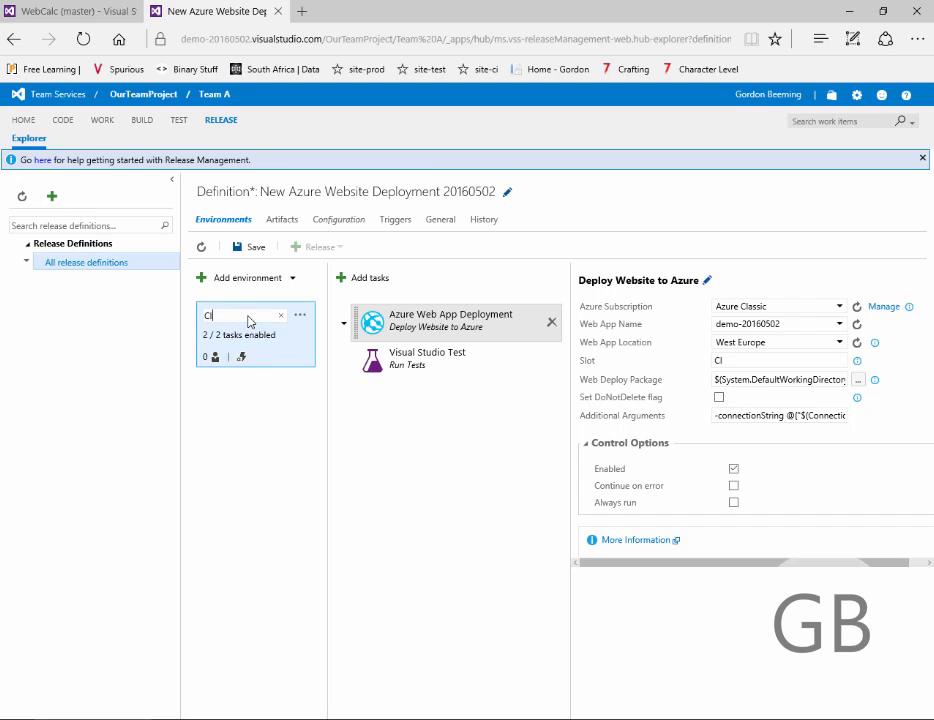
click(252, 246)
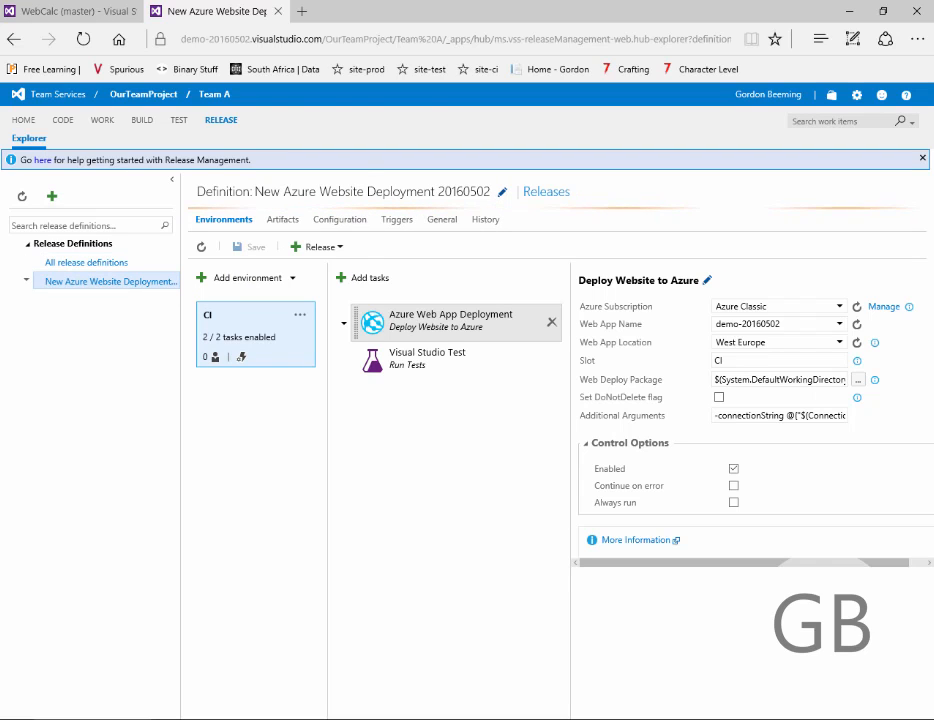
Examine the CI environment's available actions, the linked WebCalc-CI artifact source and the options for linking another artifact source
click(300, 315)
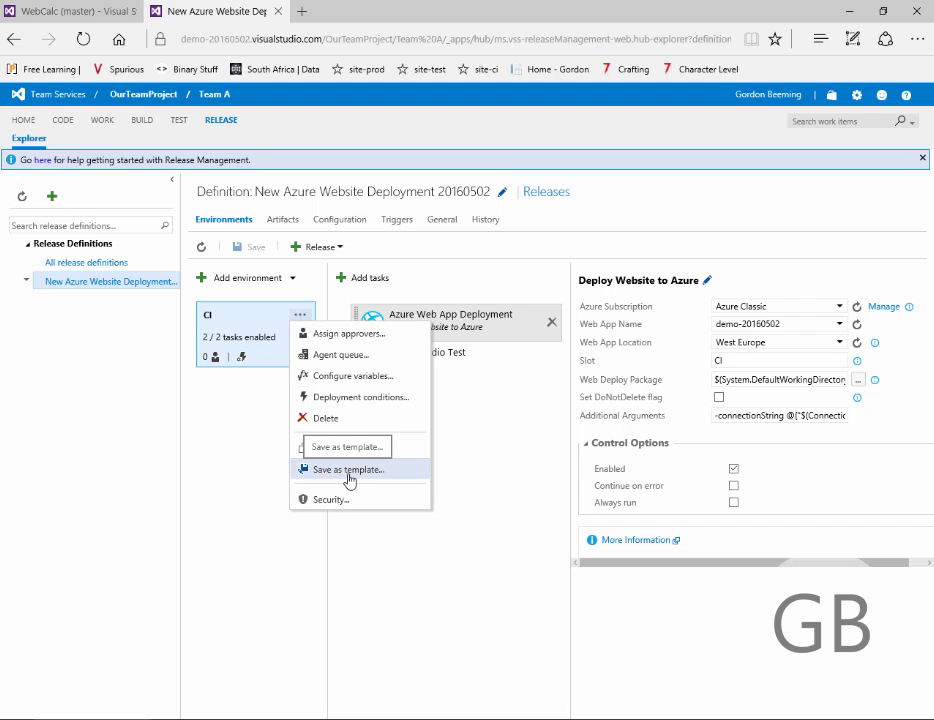
click(238, 394)
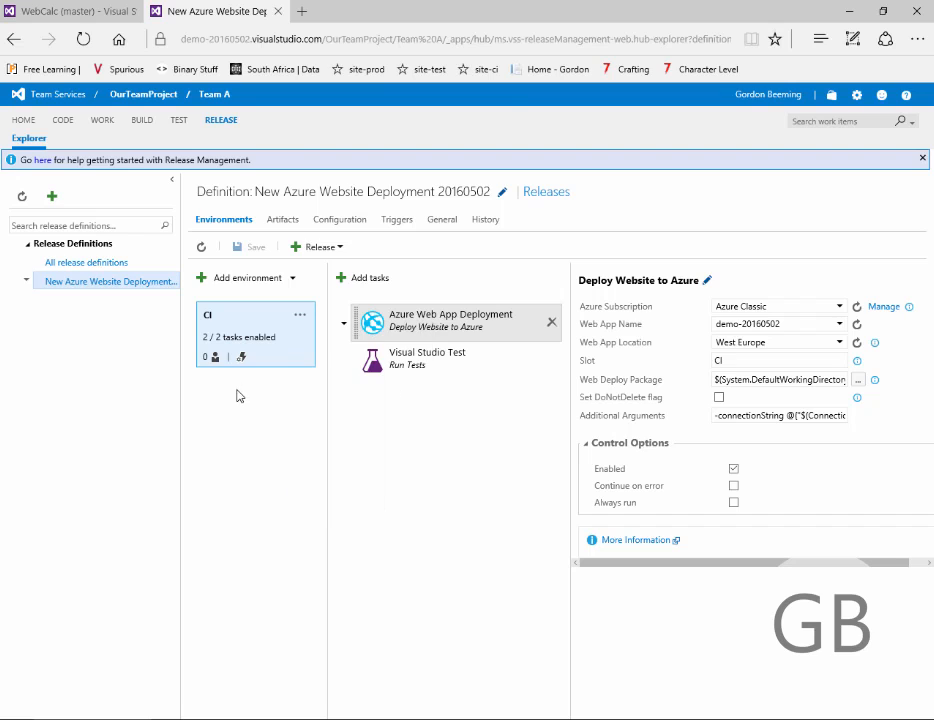
click(282, 219)
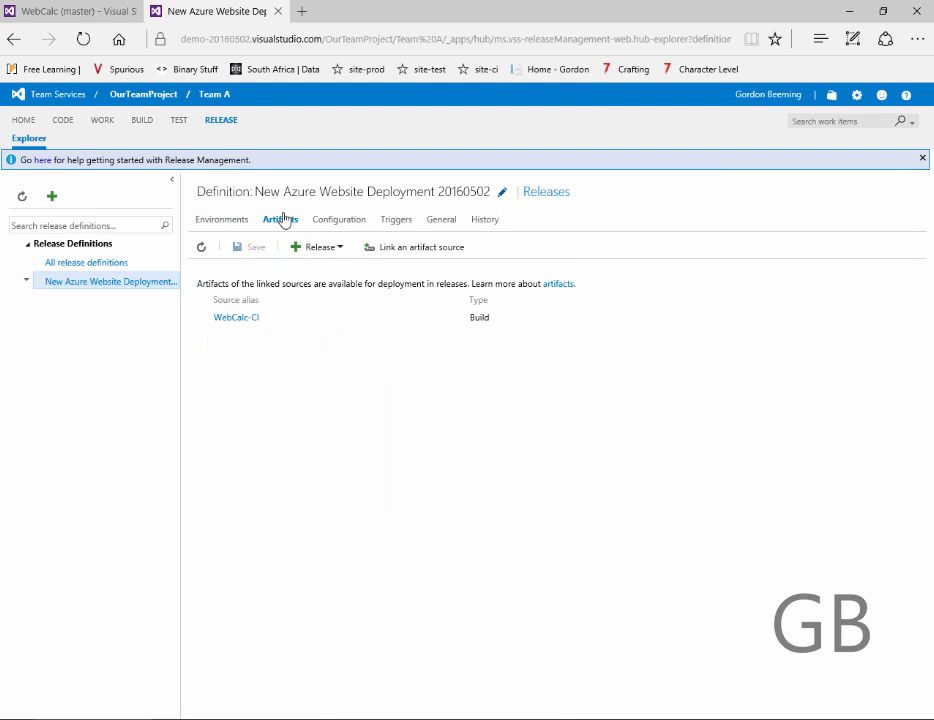
click(247, 321)
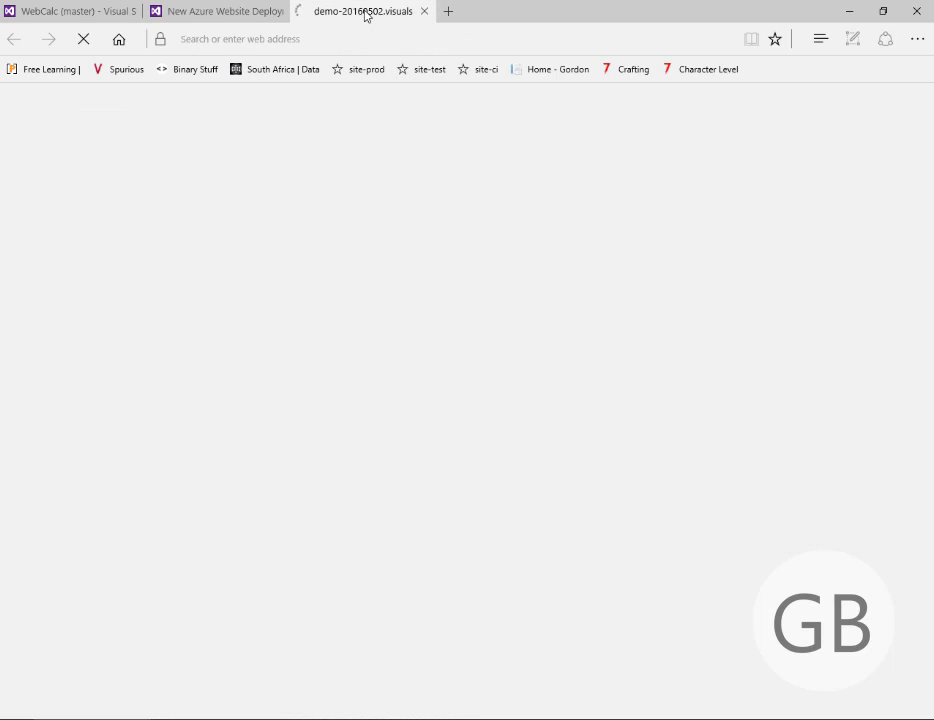
middle_click(366, 12)
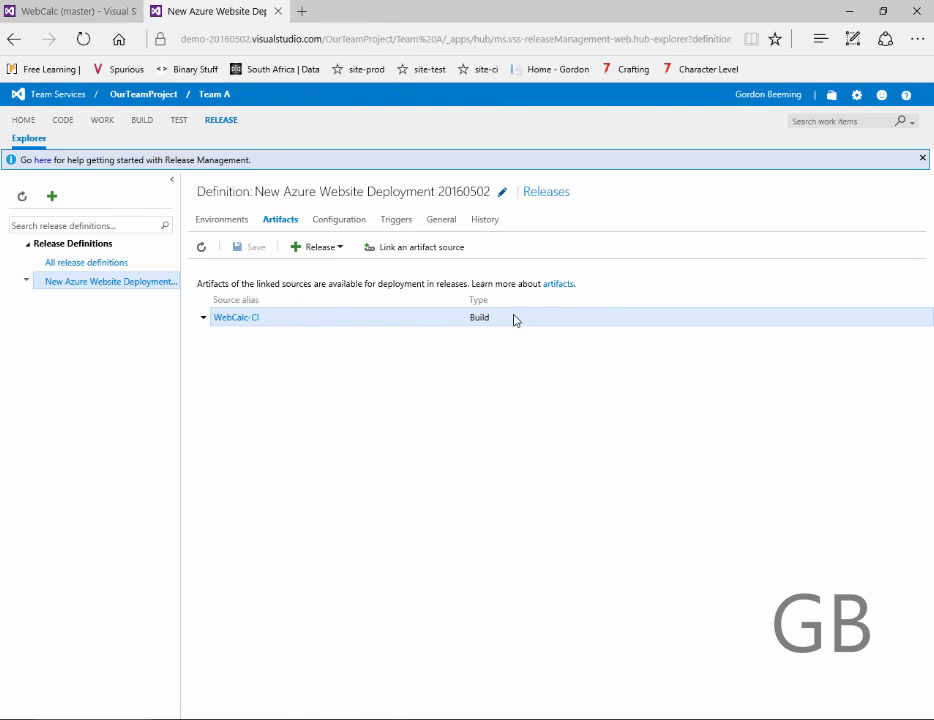
click(424, 252)
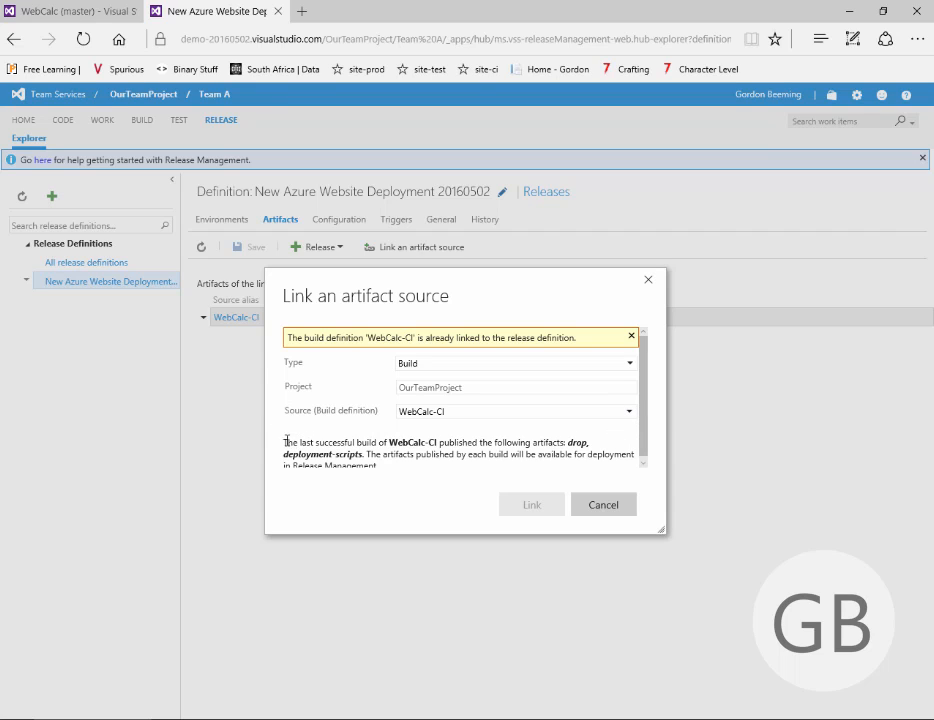
scroll(294, 440, down, 1)
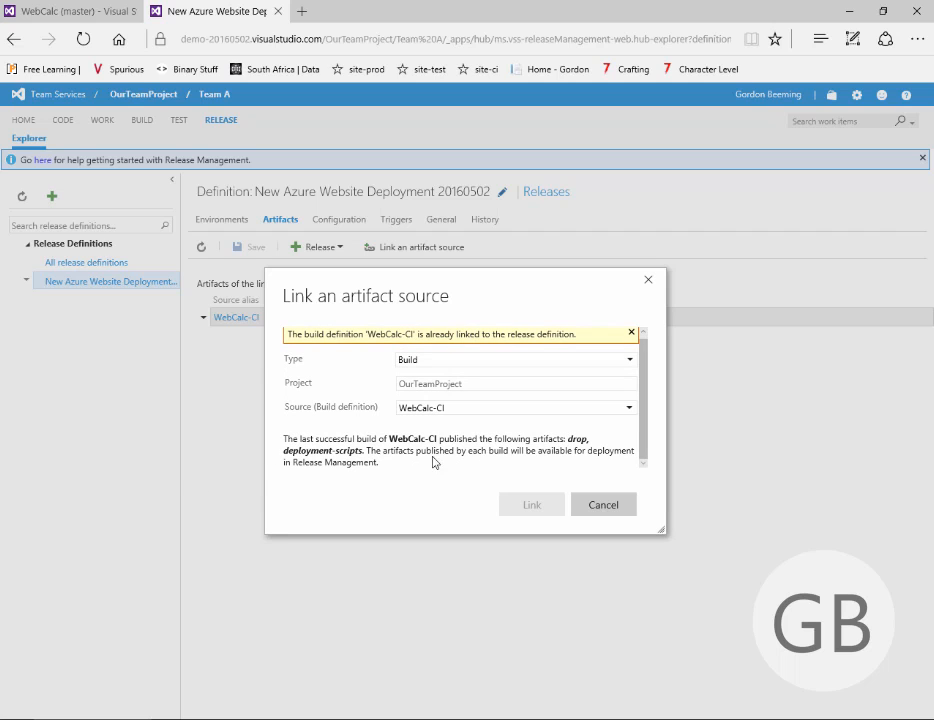
click(401, 411)
click(619, 502)
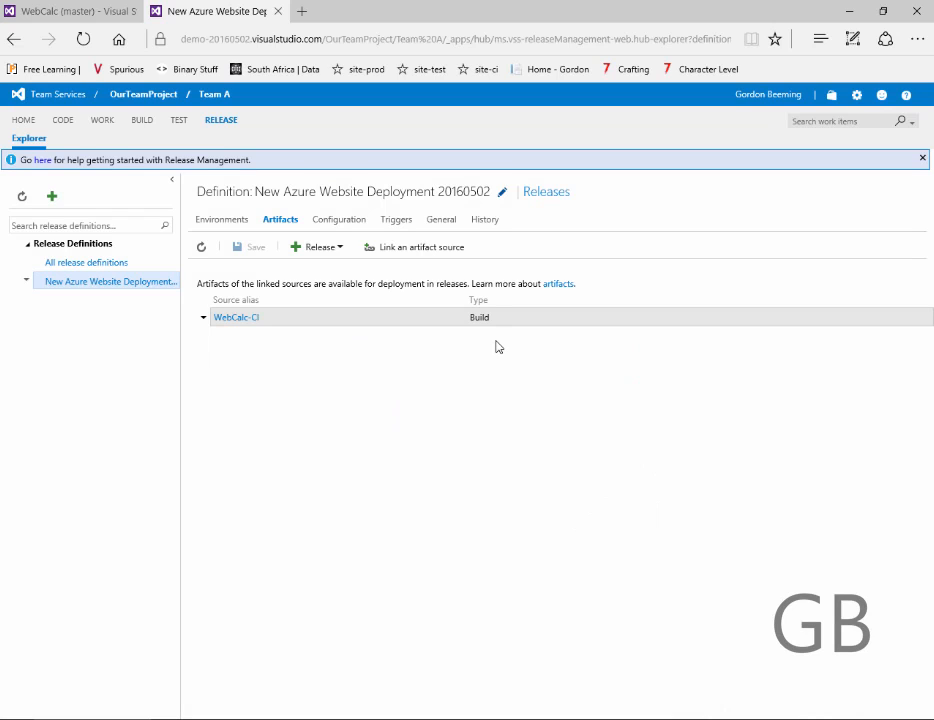
mouse_move(452, 304)
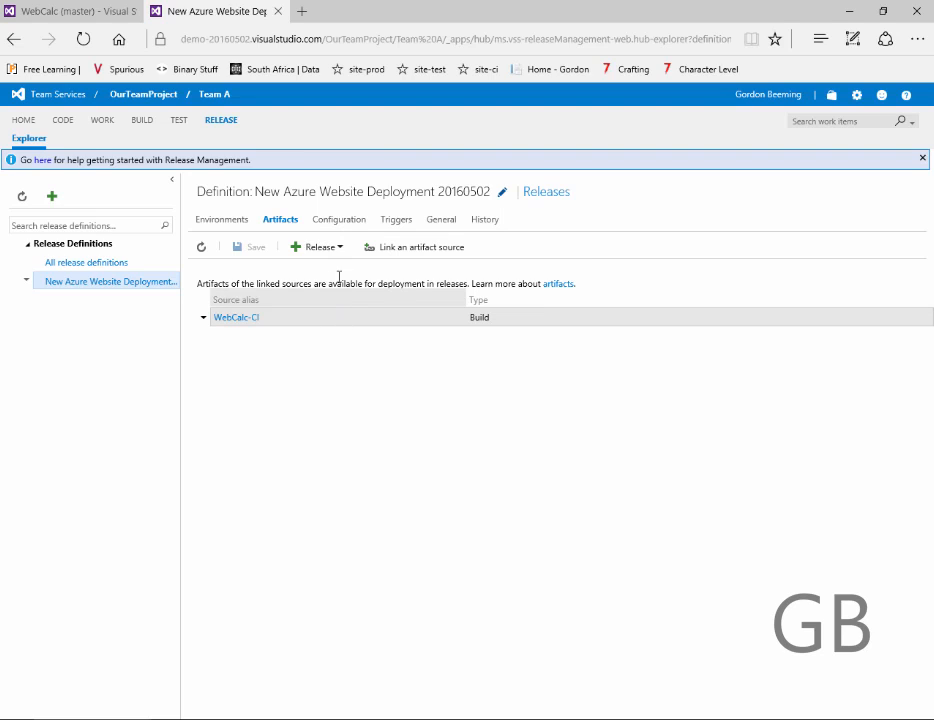
Review the release definition's configuration variables, triggers, release name format and change history, and return to its environments
click(335, 224)
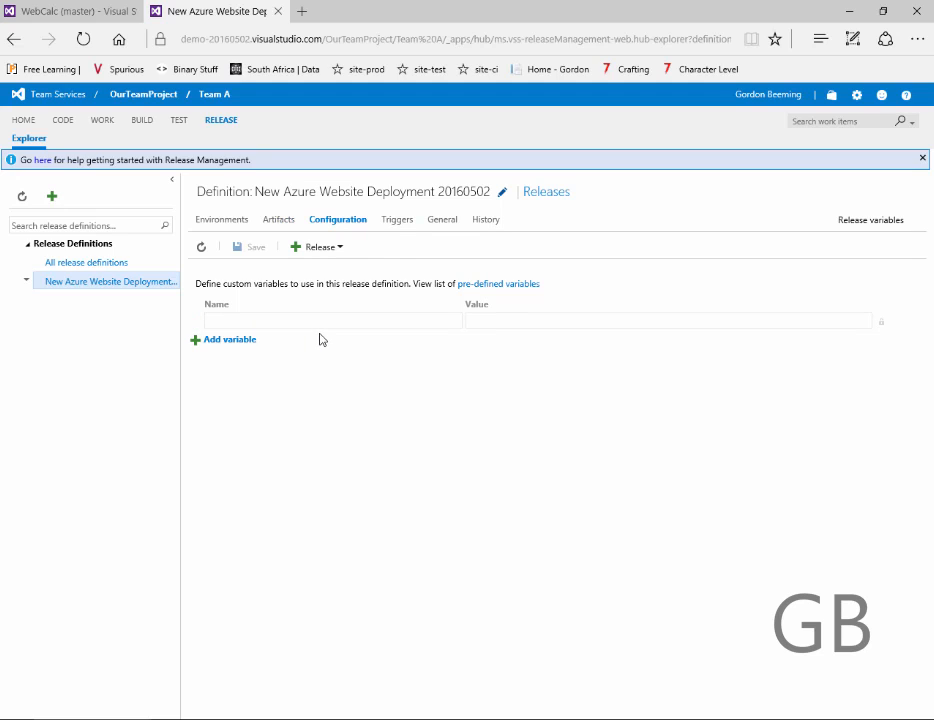
click(407, 229)
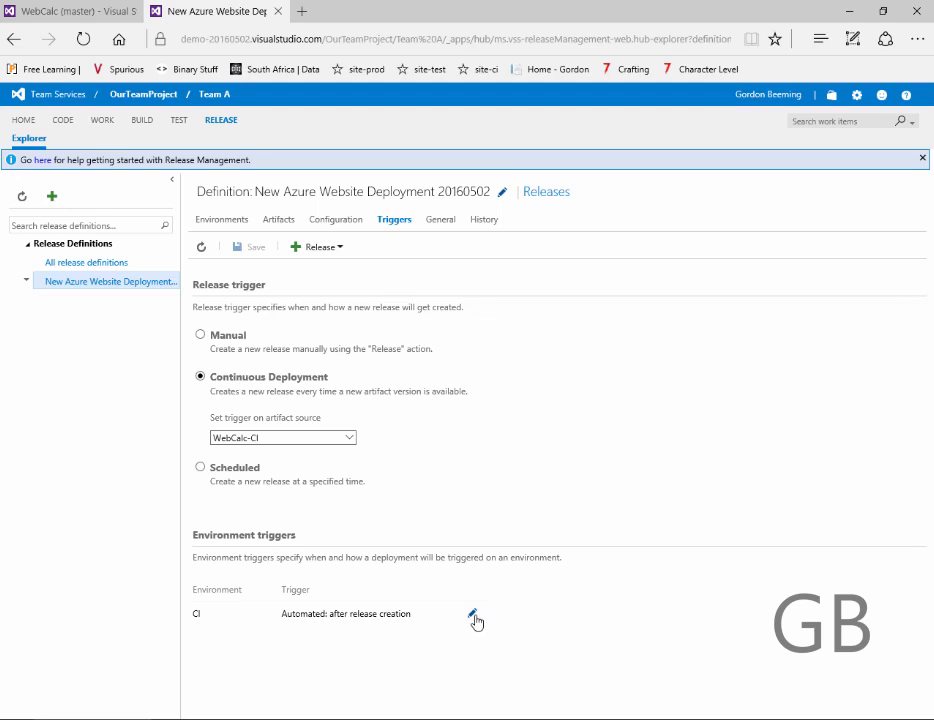
click(440, 220)
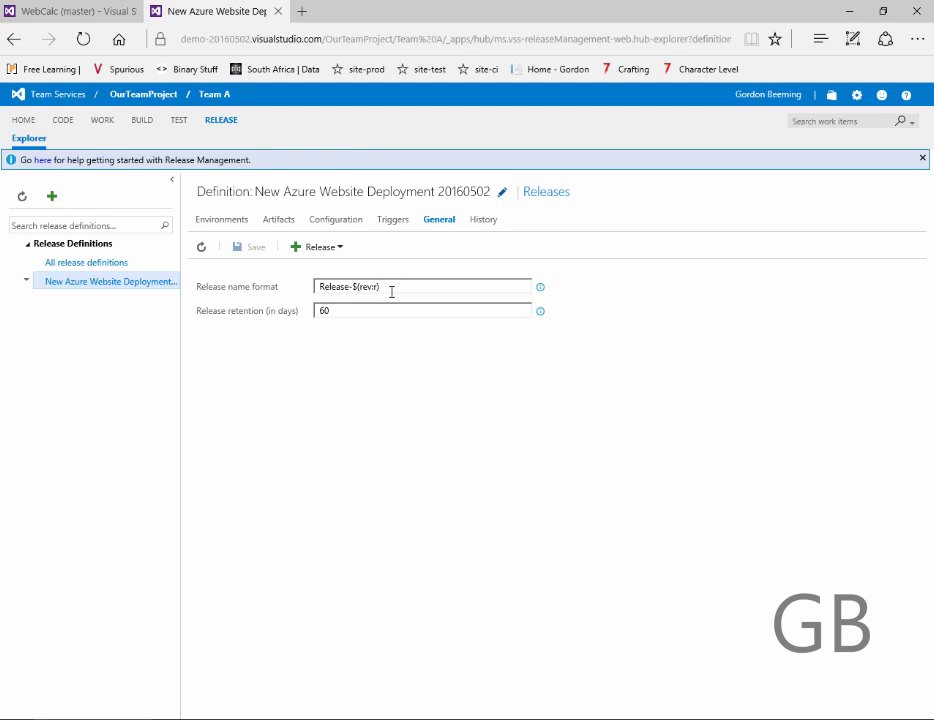
click(417, 285)
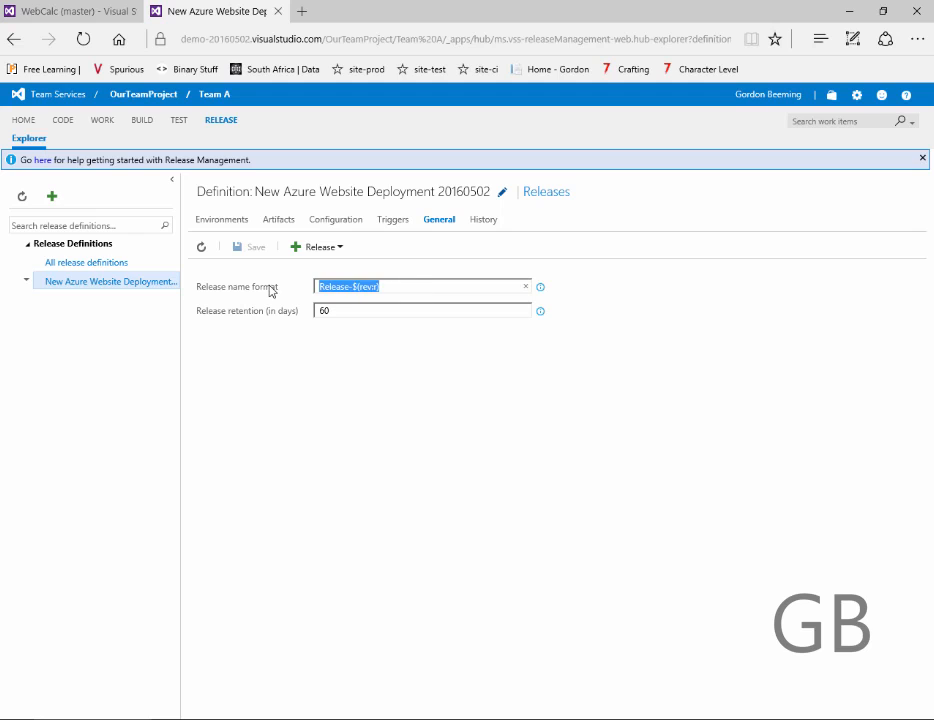
click(484, 220)
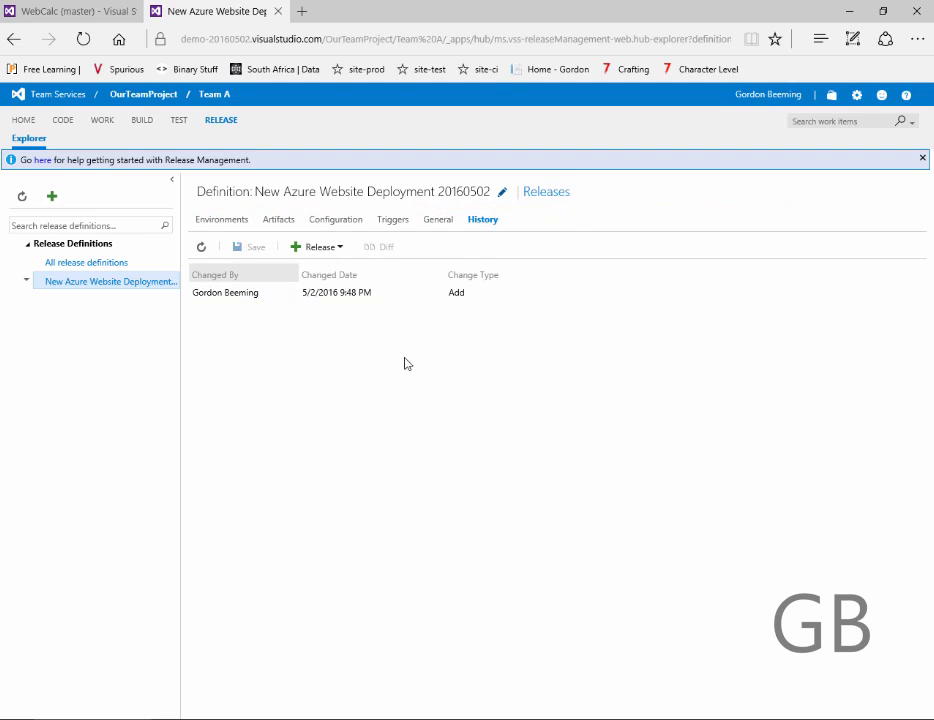
click(222, 219)
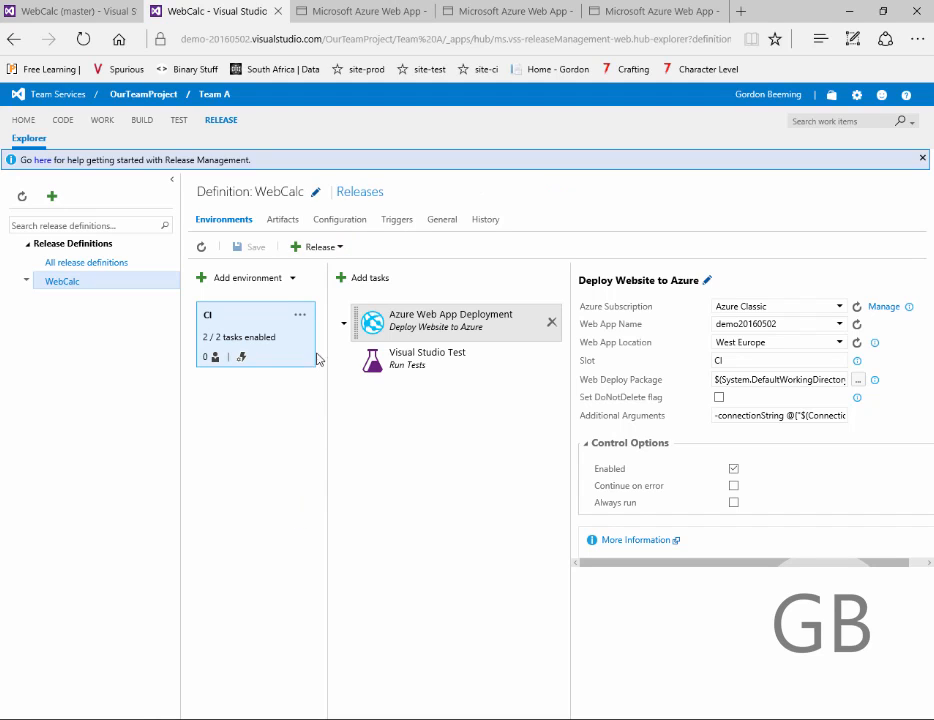
Add an empty environment to the WebCalc definition with automatic approval, automatic deployment after CI turned off and agent queue Default
click(287, 286)
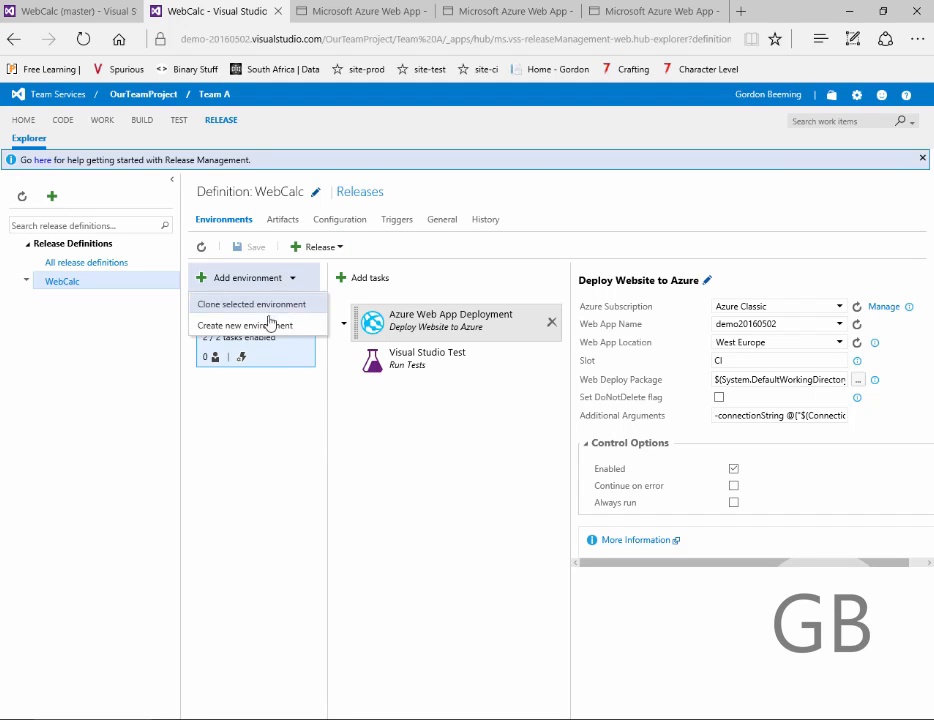
click(266, 327)
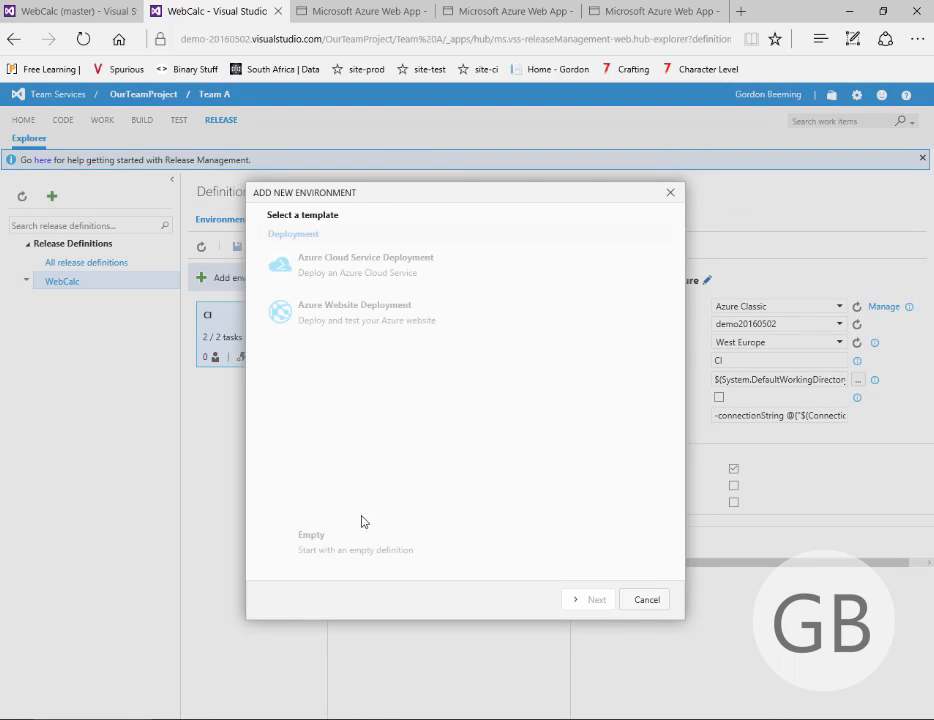
click(348, 558)
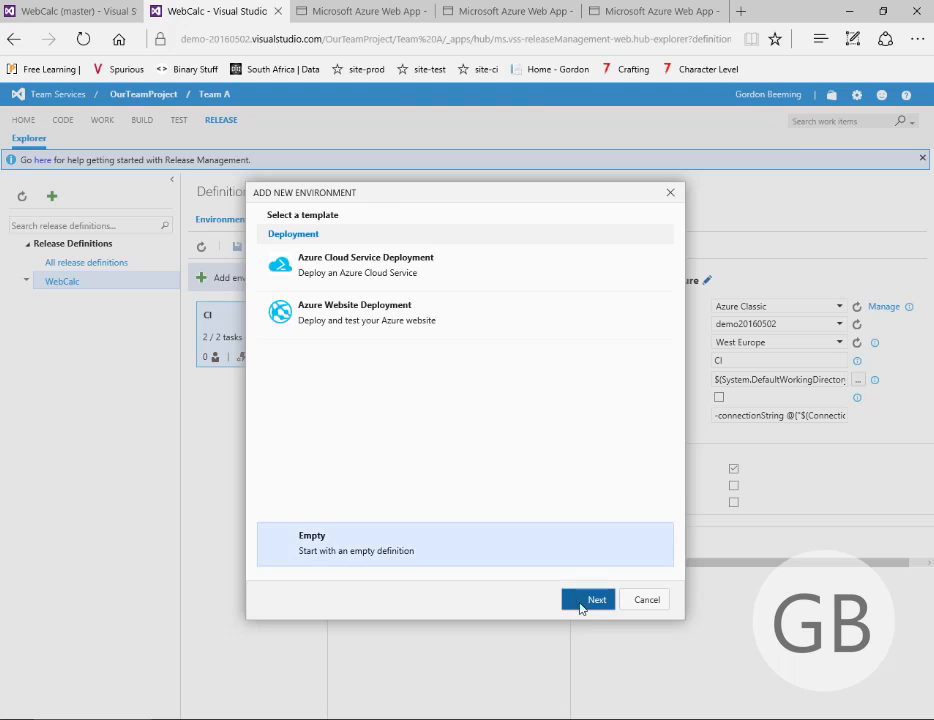
click(580, 602)
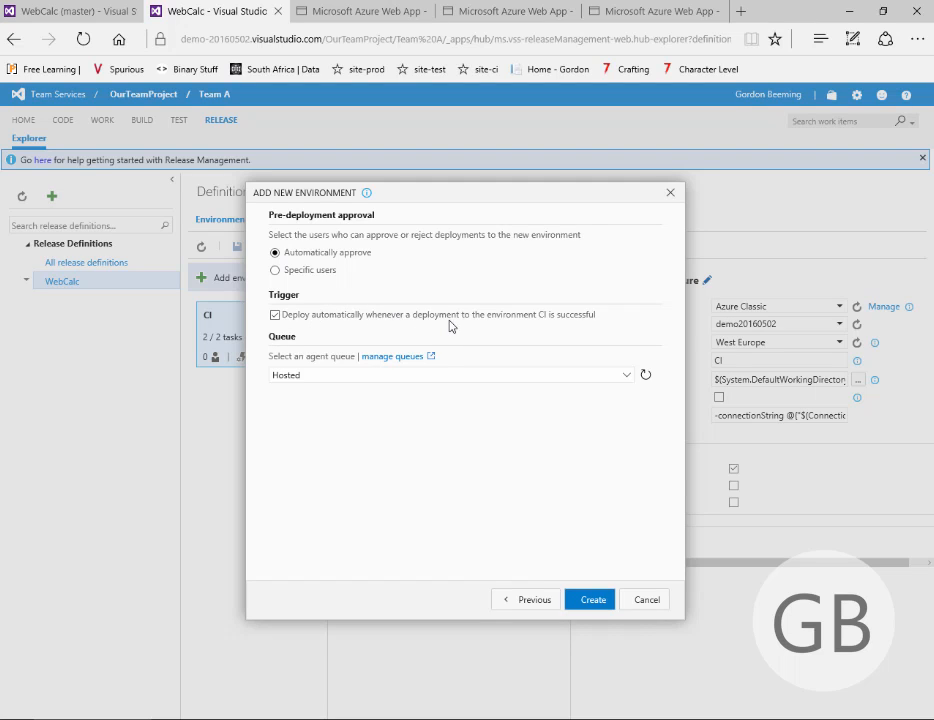
click(275, 316)
click(400, 376)
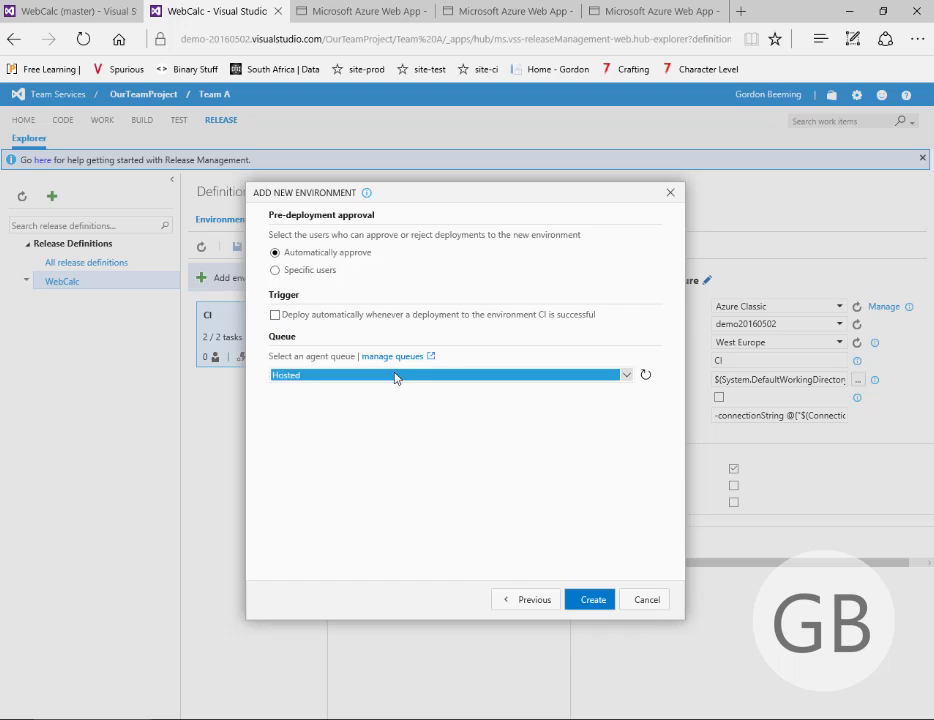
click(318, 362)
click(593, 600)
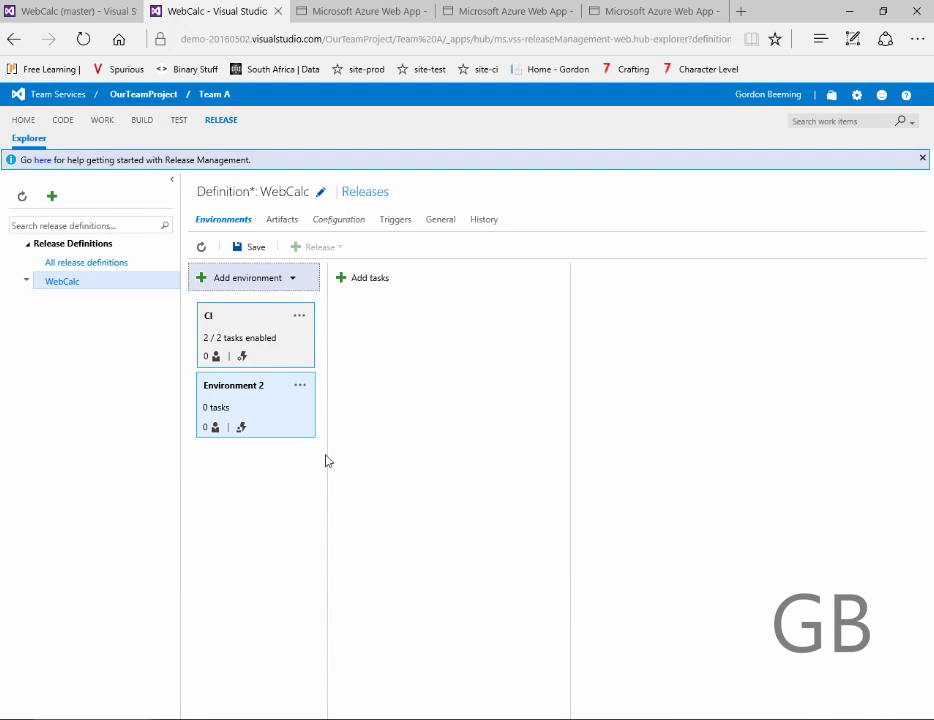
Rename the new environment Environment 2 as TEST
click(252, 389)
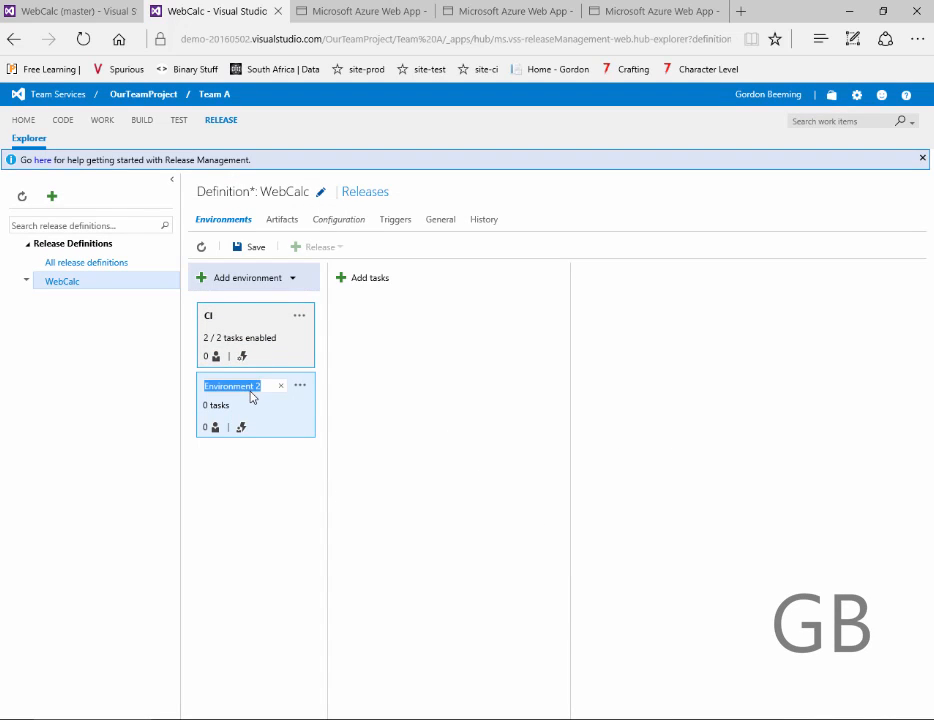
text(TEST)
key(Return)
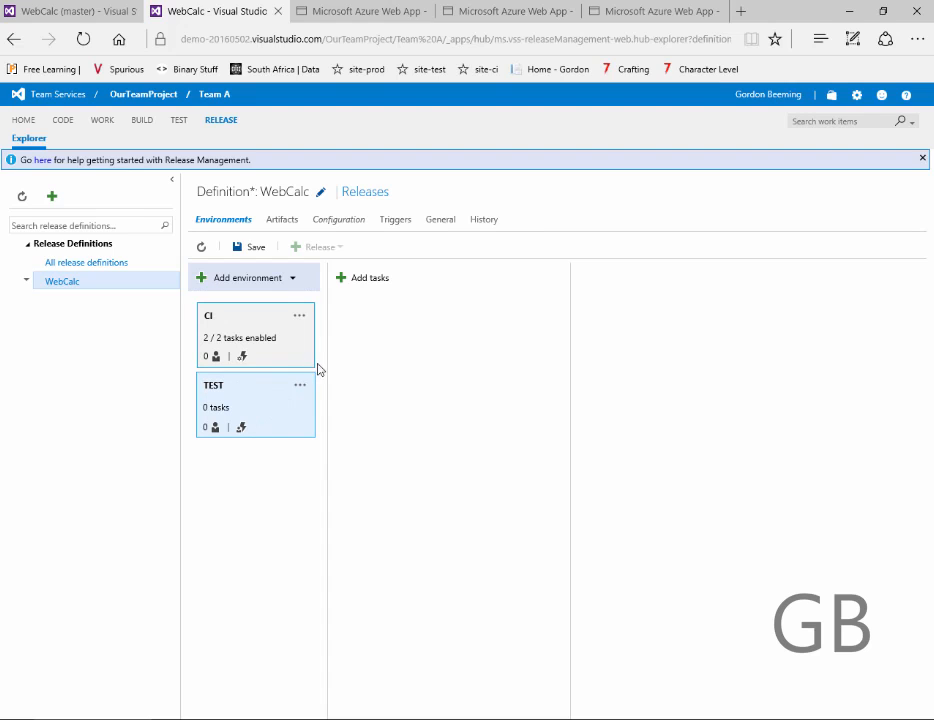
Add an Azure PowerShell deployment task to the TEST environment and set its Azure Classic subscription to Azure Classic
click(369, 281)
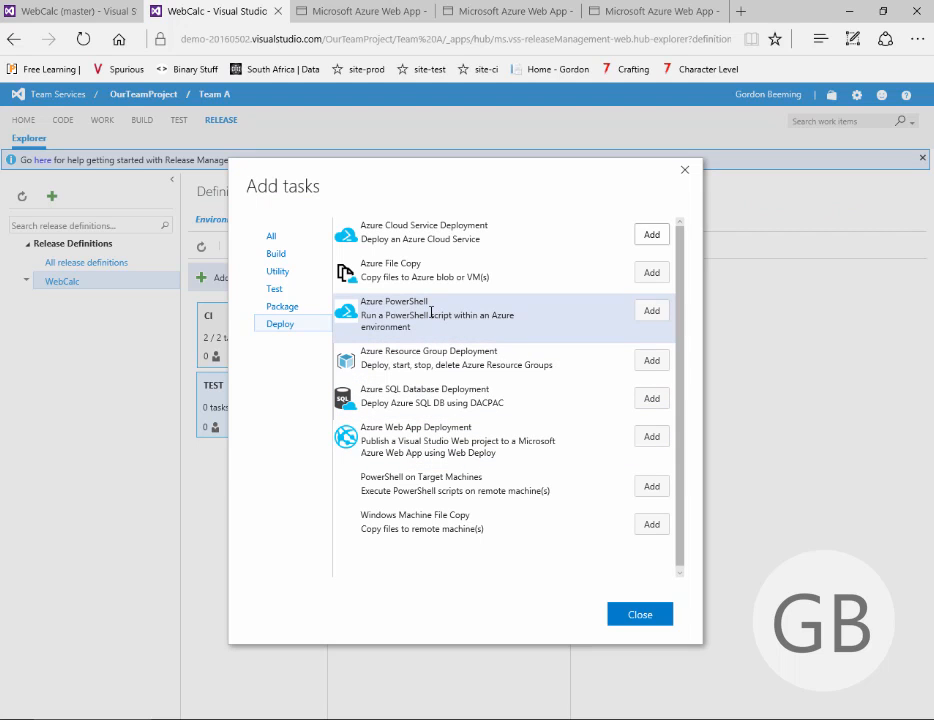
click(648, 312)
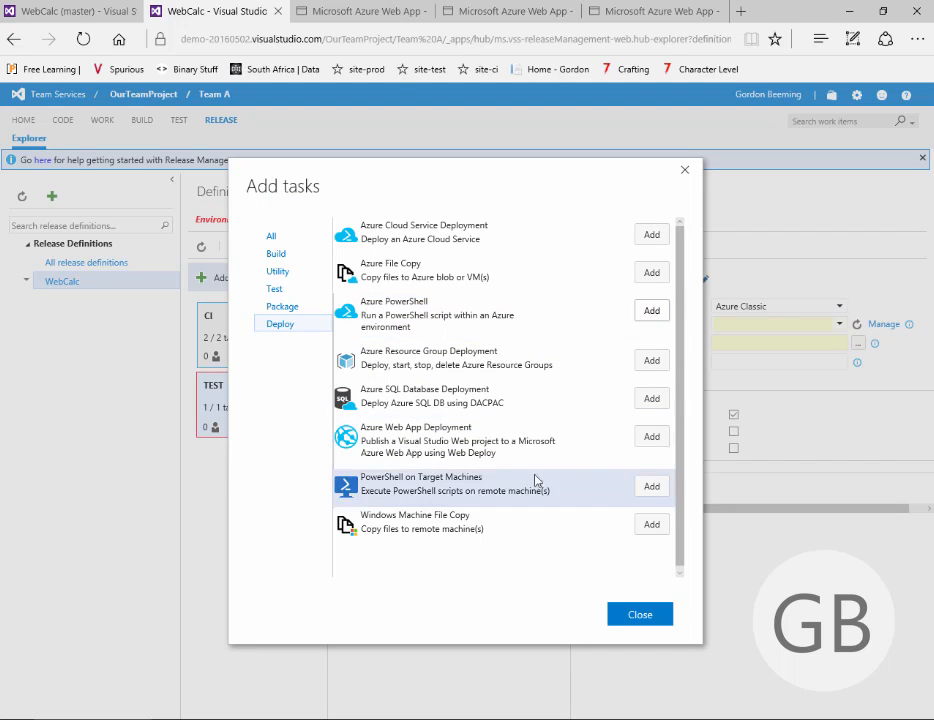
click(641, 614)
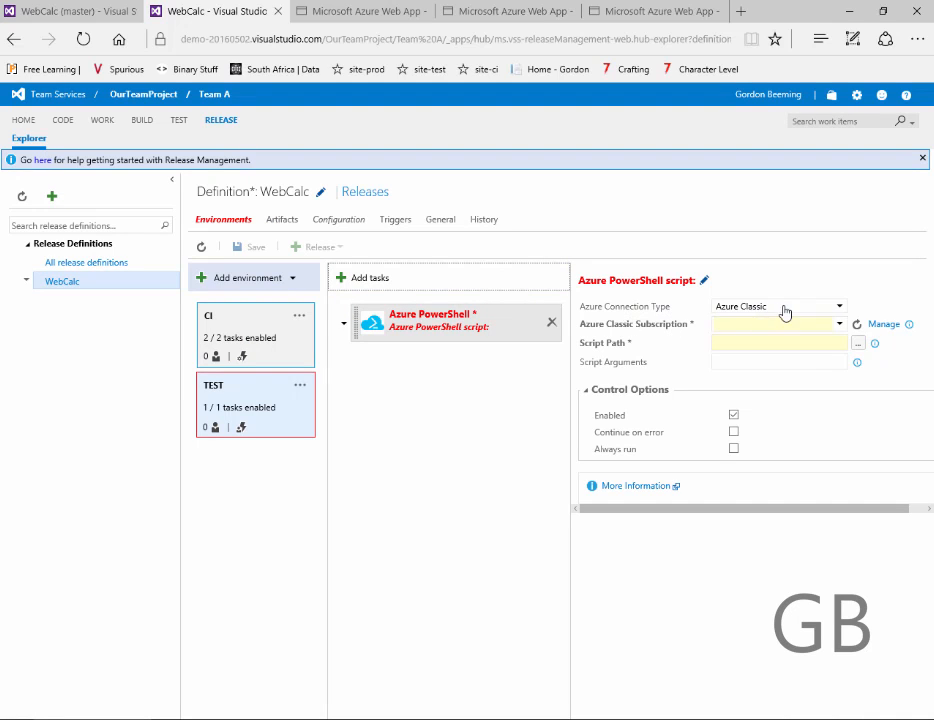
click(840, 324)
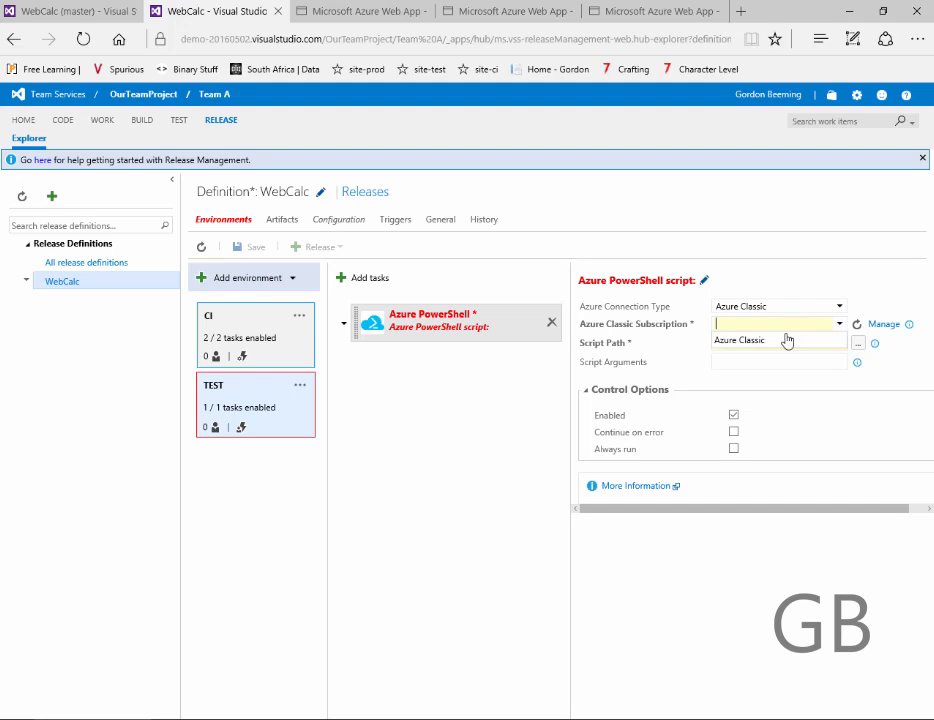
click(783, 339)
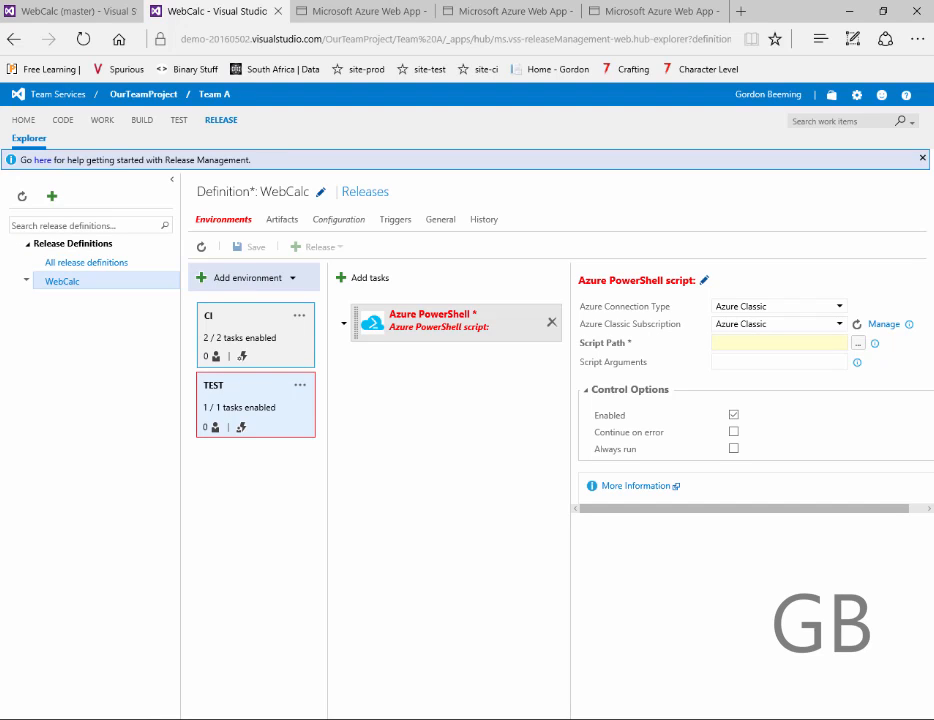
click(758, 342)
text(``s)
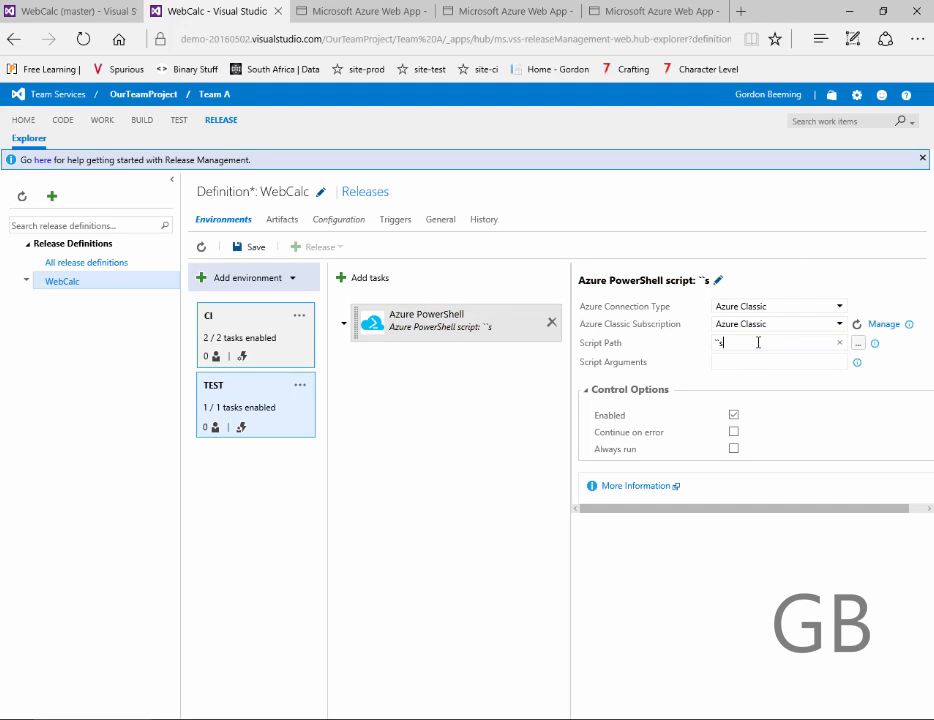
text(wopslot)
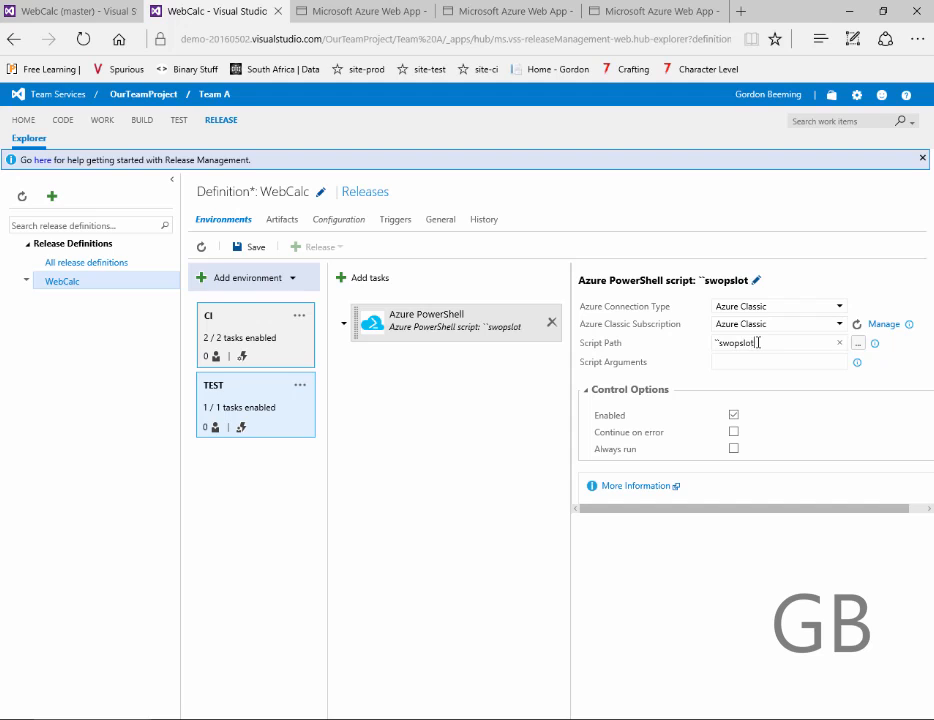
text(-WebSiteName "demo20160502" -Slot1 "CI" -Slot2 "TEST")
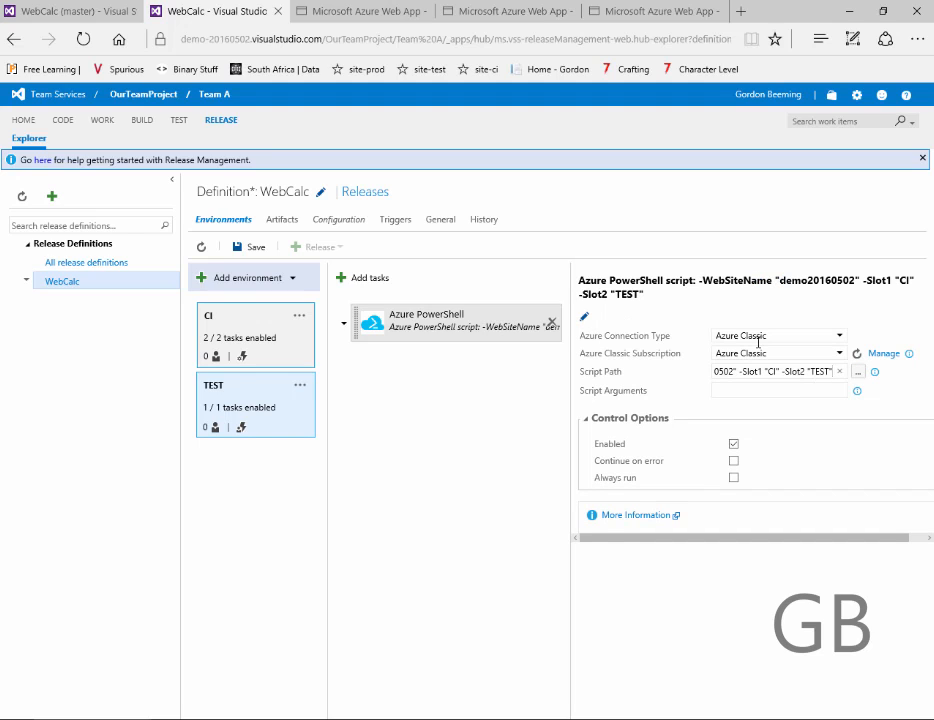
key(Home)
key(shift+End)
key(Delete)
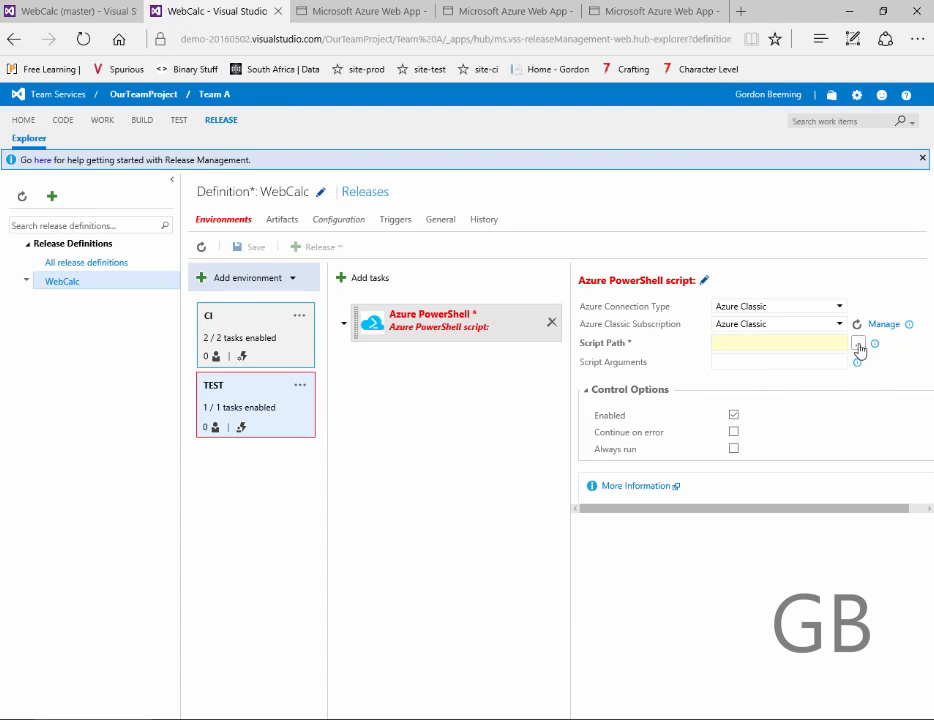
Set the Azure PowerShell task's script path to SwopSlots.ps1 in the deployment-scripts folder of the WebCalc-CI build artifacts
click(858, 344)
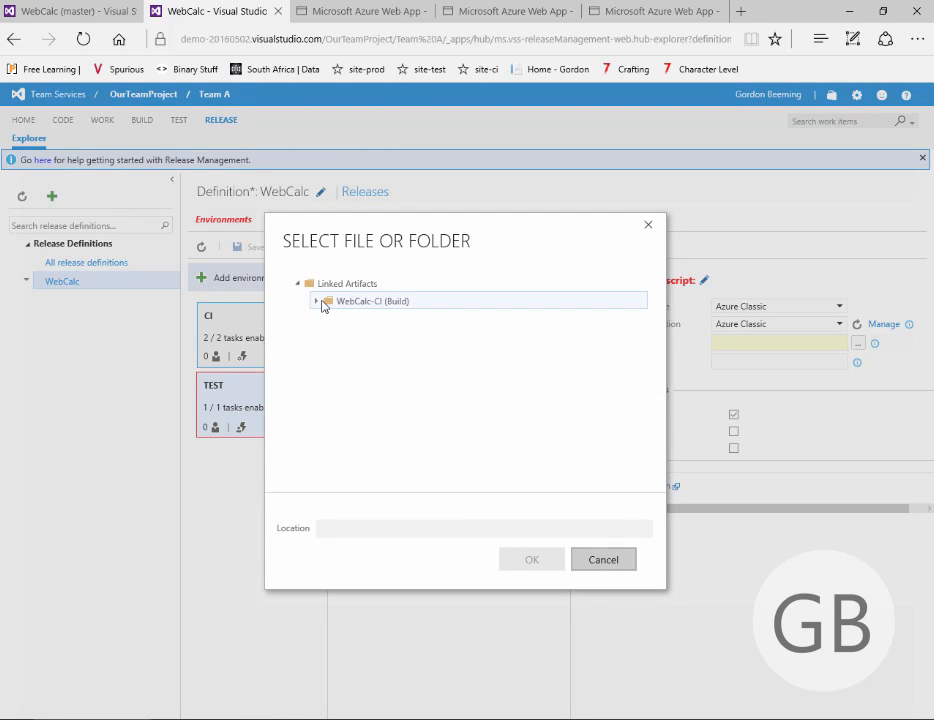
click(318, 301)
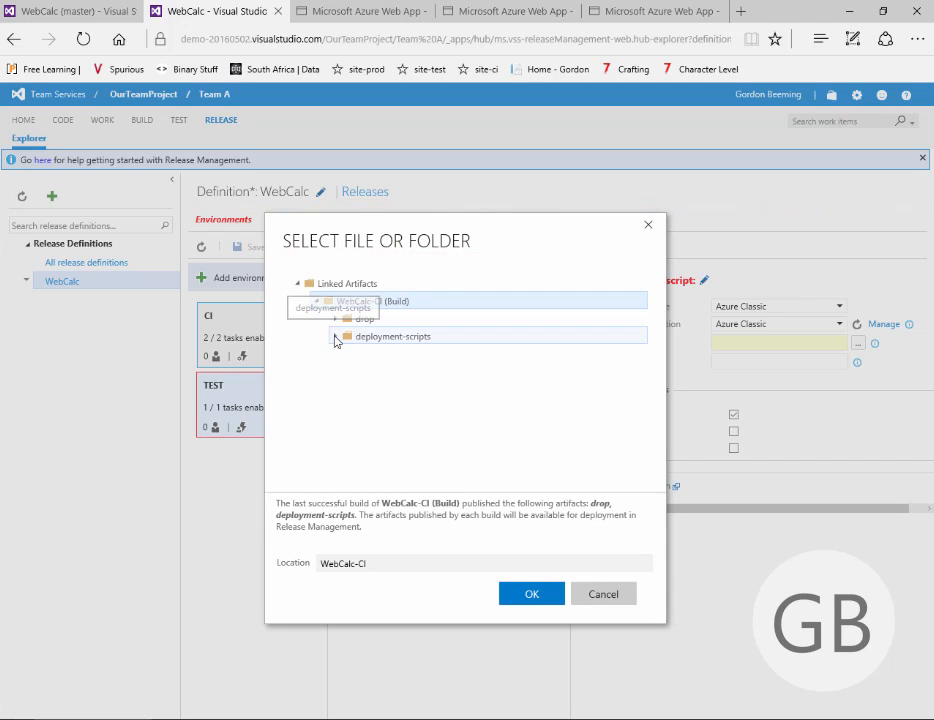
click(336, 335)
click(396, 356)
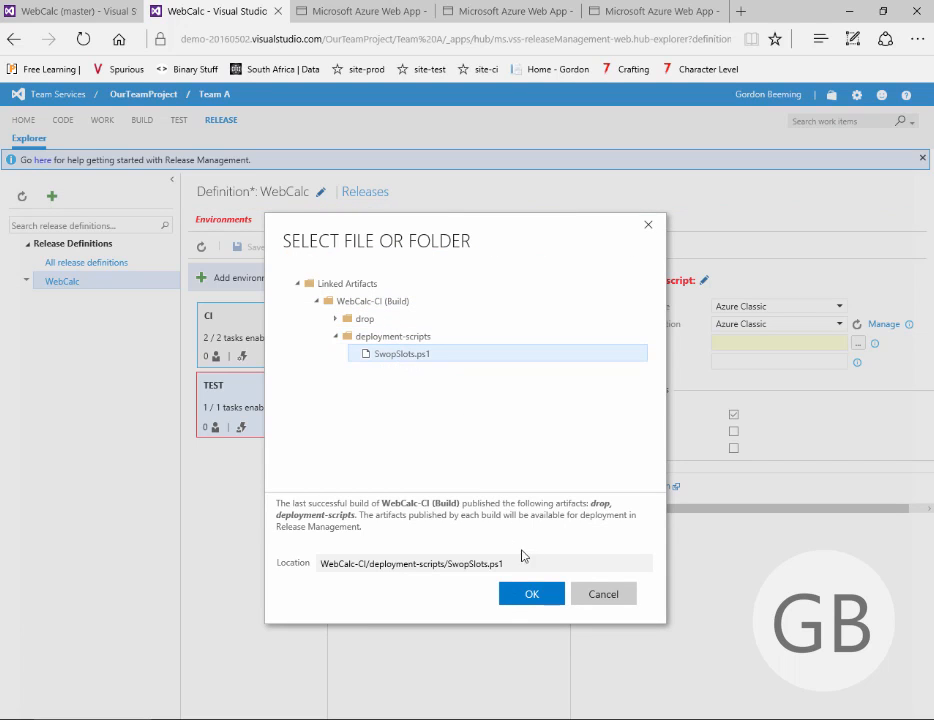
click(532, 592)
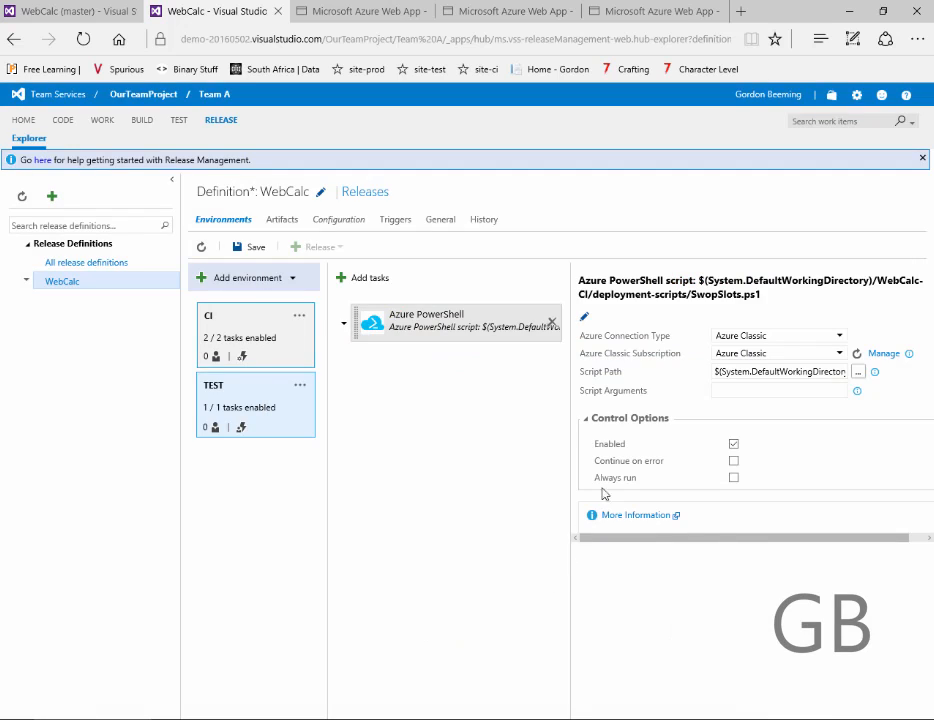
Set the TEST task's script arguments to -WebSiteName "demo20160502" -Slot1 "CI" -Slot2 "TEST" and check the full argument text
click(757, 390)
key(ctrl+v)
key(Home)
key(Right)
key(Right)
key(Right)
key(Right)
key(Right)
key(Right)
key(Right)
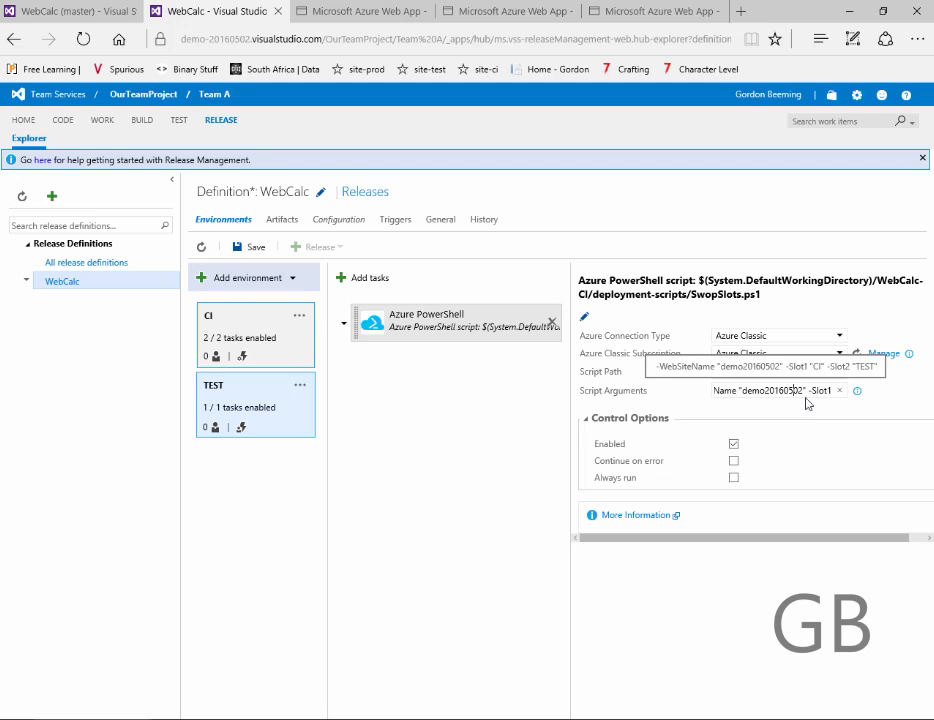
key(Right)
key(Right)
key(Right)
key(Right)
key(Right)
key(Right)
key(Right)
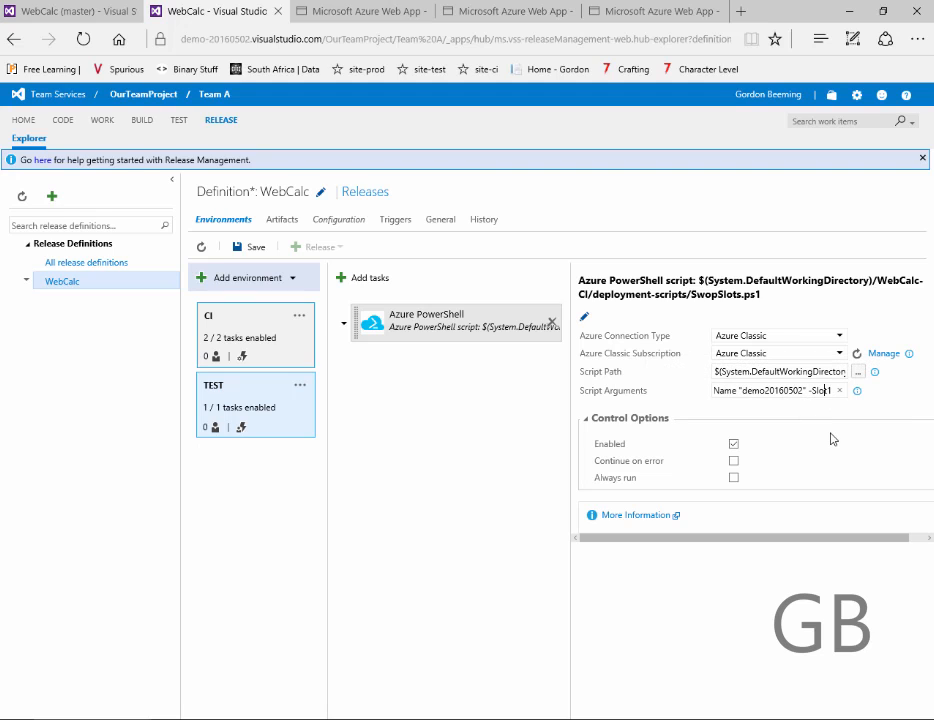
key(Right)
key(Right)
key(Right)
key(Right)
key(Right)
key(Right)
key(Right)
key(Right)
key(Right)
key(Right)
key(Right)
key(Right)
key(Right)
key(Right)
key(Right)
key(Right)
key(Right)
key(Right)
key(Right)
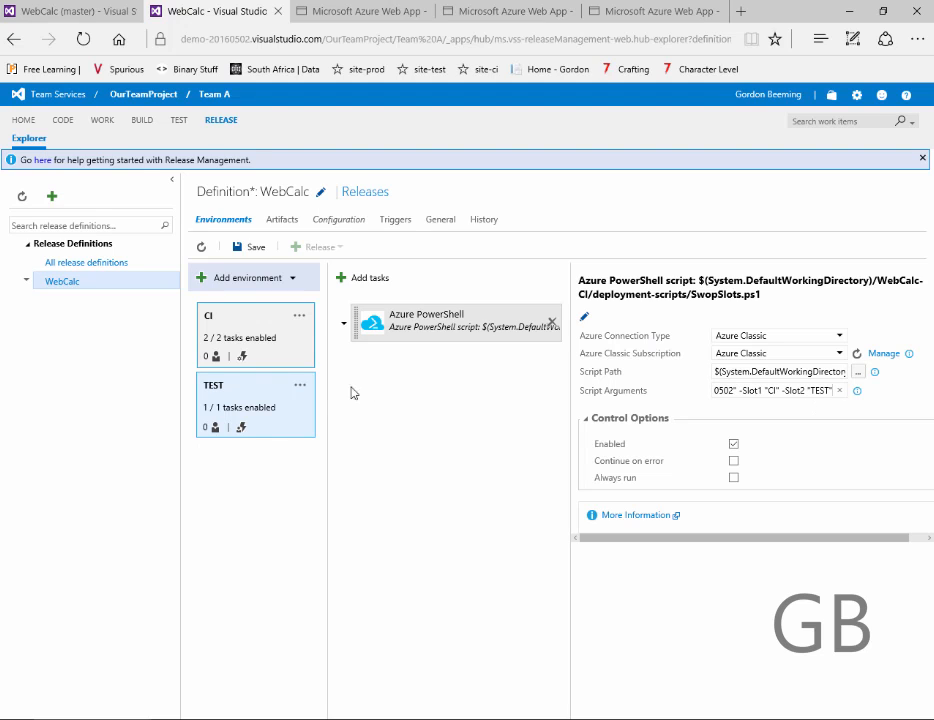
Clone the TEST environment with automatic approval, automatic deployment after TEST turned off and agent queue Default
click(299, 386)
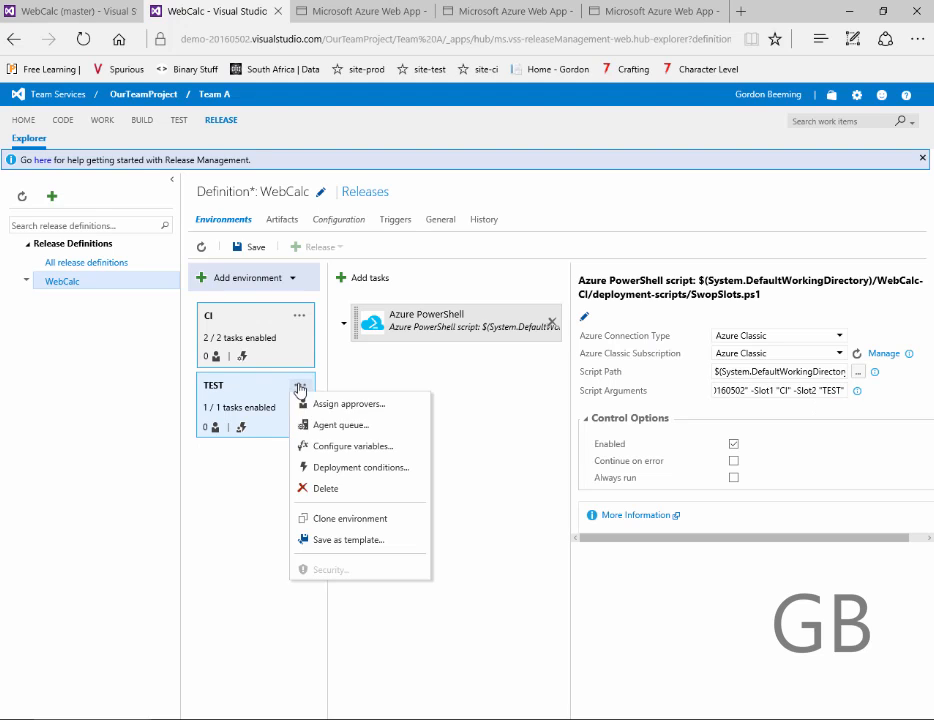
click(370, 518)
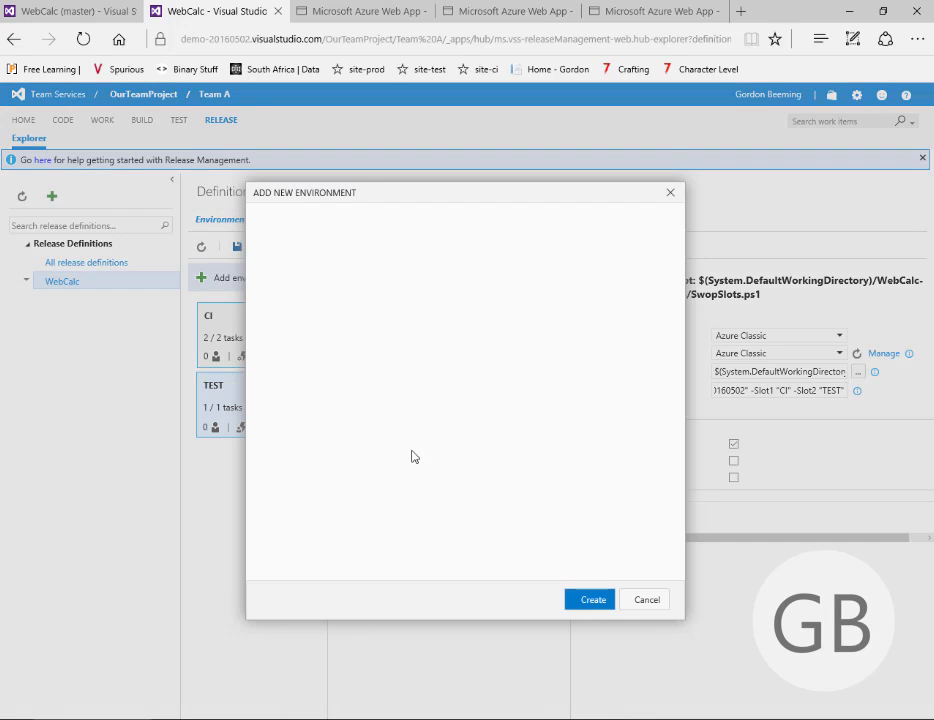
click(330, 406)
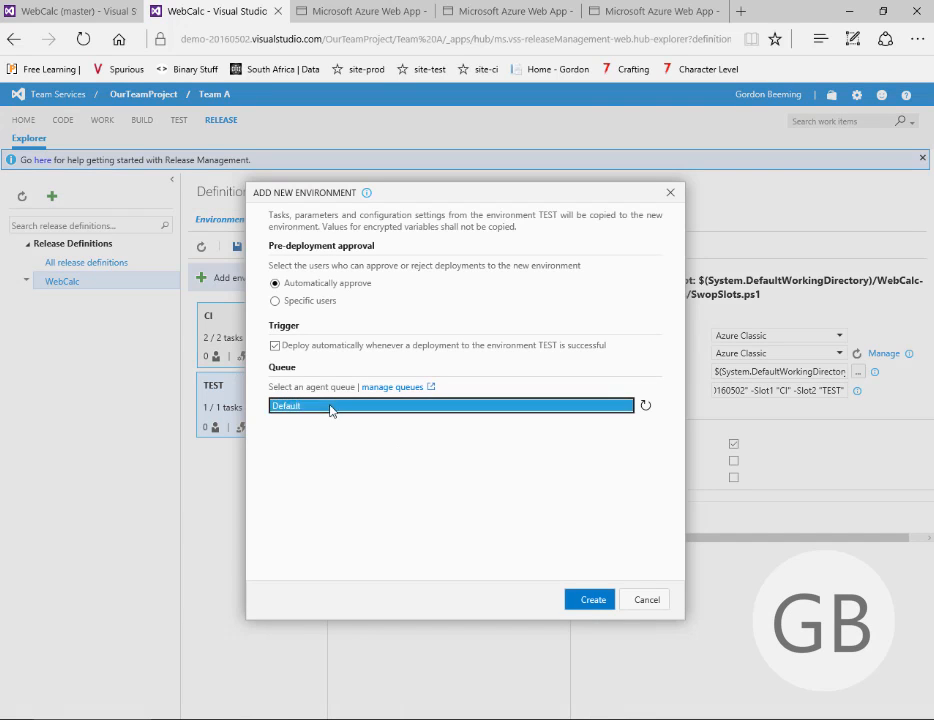
click(322, 406)
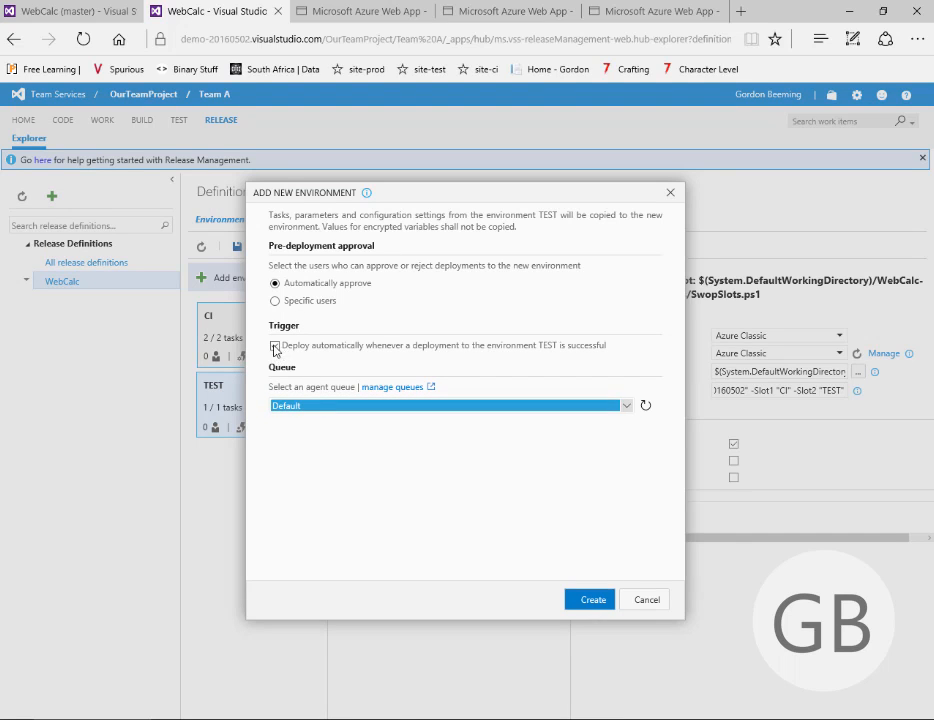
click(275, 346)
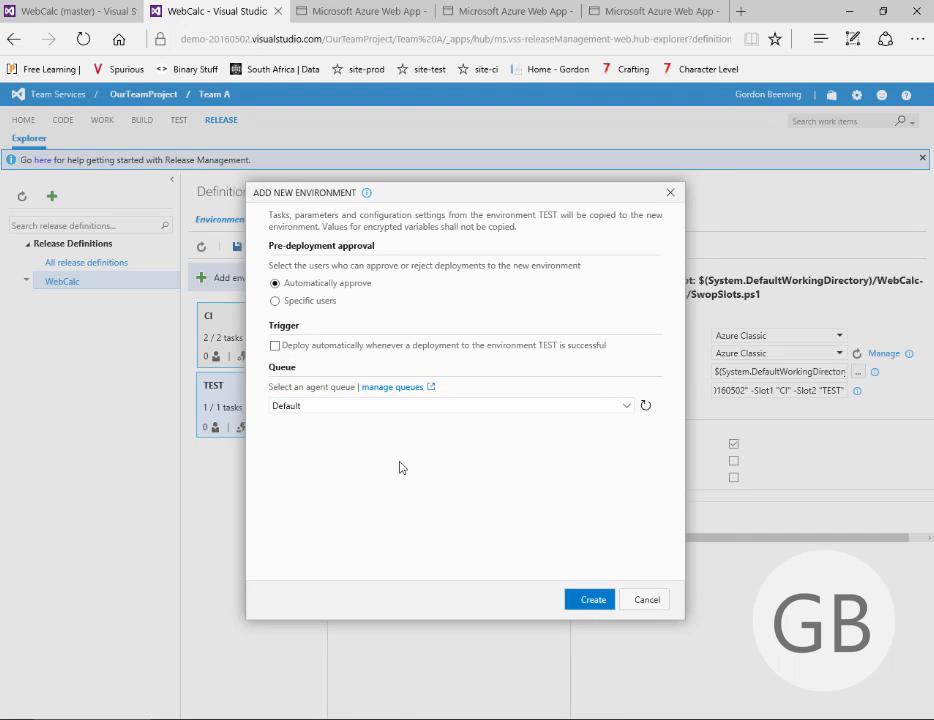
click(585, 602)
Rename the cloned environment Copy of TEST as PROD
click(252, 460)
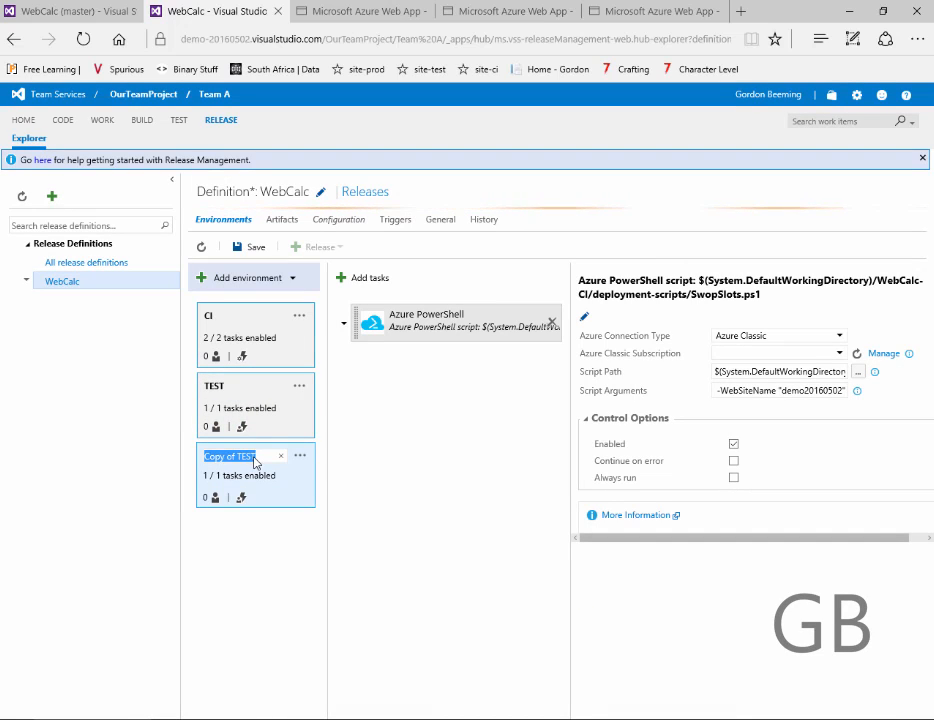
text(PROD)
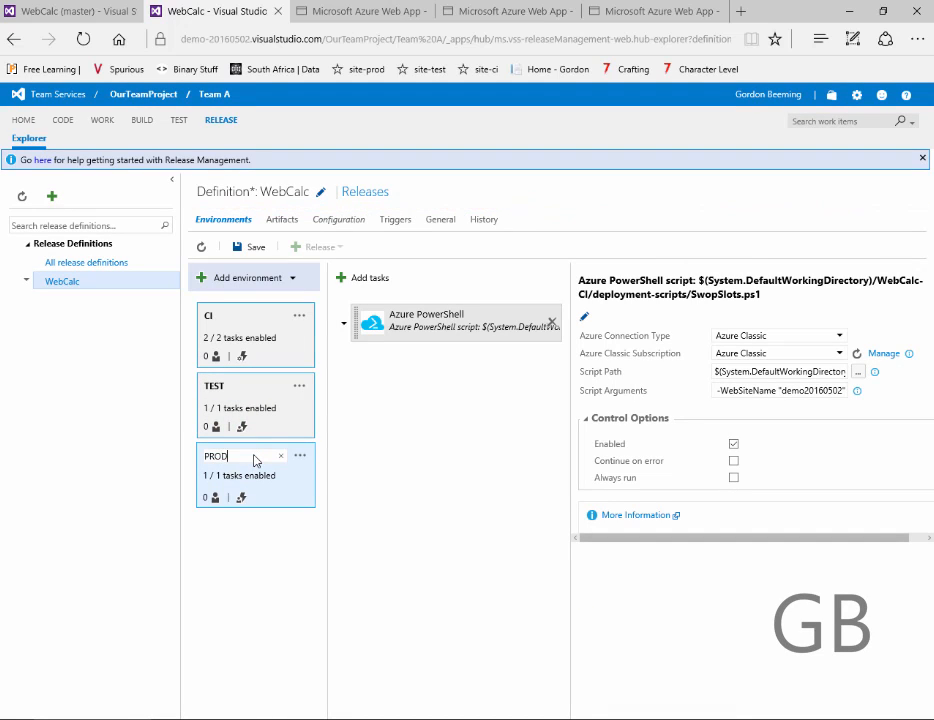
click(245, 569)
Replace the PROD task's script arguments with -WebSiteName "demo20160502" -Slot1 "TEST" -Slot2 "production" and check the argument text
click(801, 391)
key(ctrl+a)
key(BackSpace)
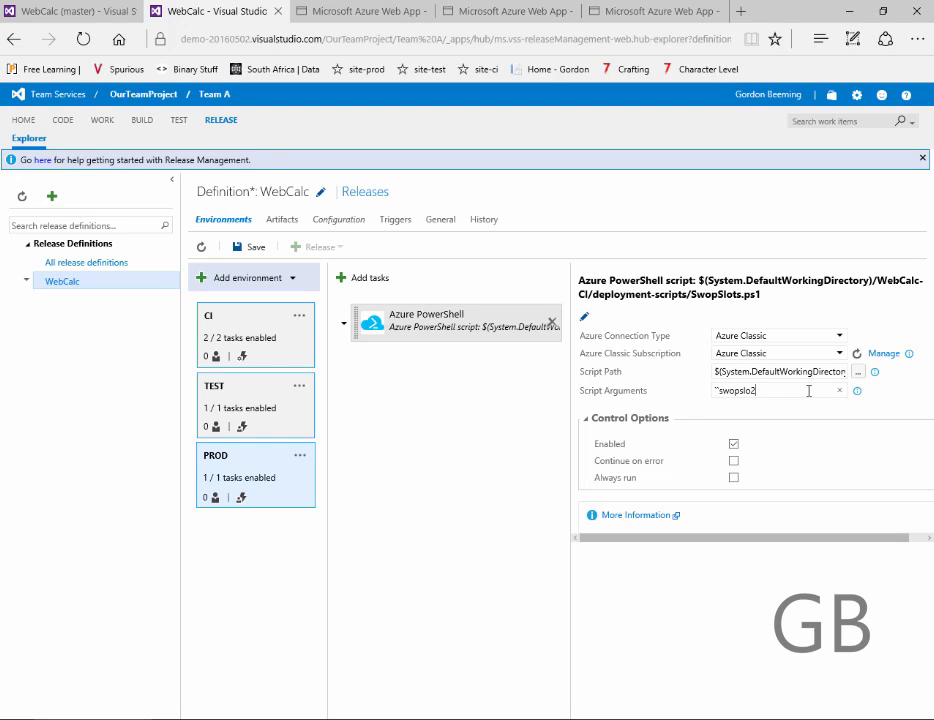
triple_click(808, 390)
text("swopslot2)
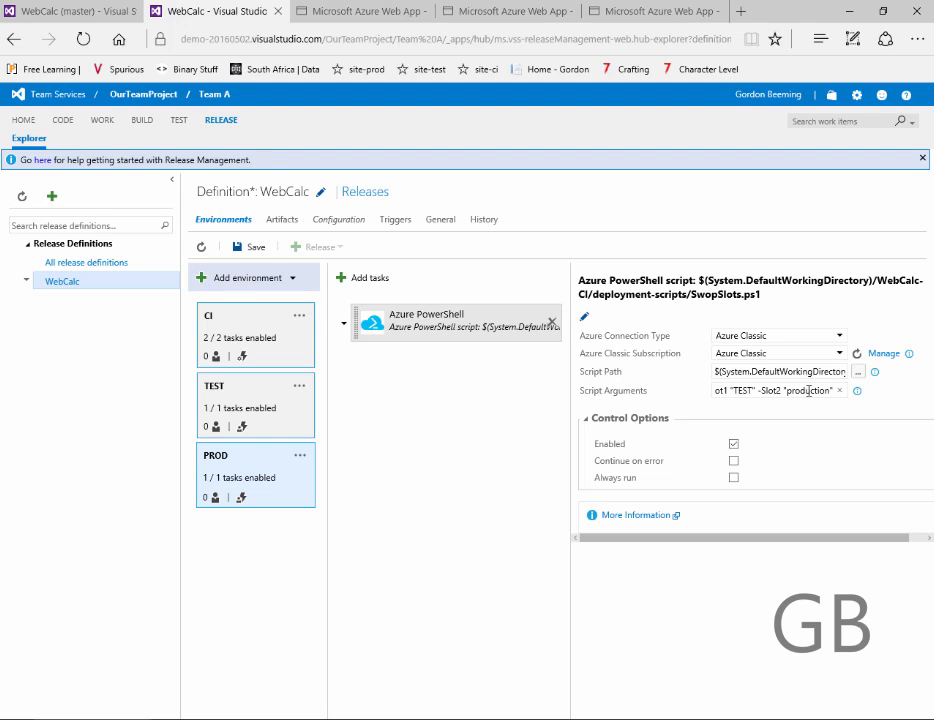
double_click(743, 390)
drag(787, 390, 834, 398)
drag(756, 393, 674, 392)
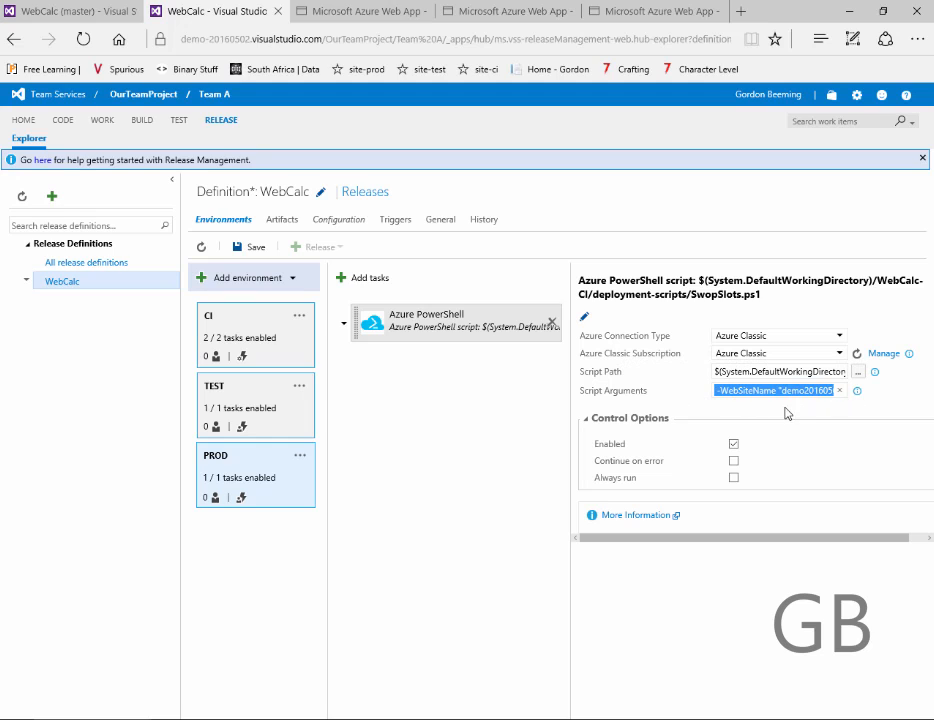
click(822, 392)
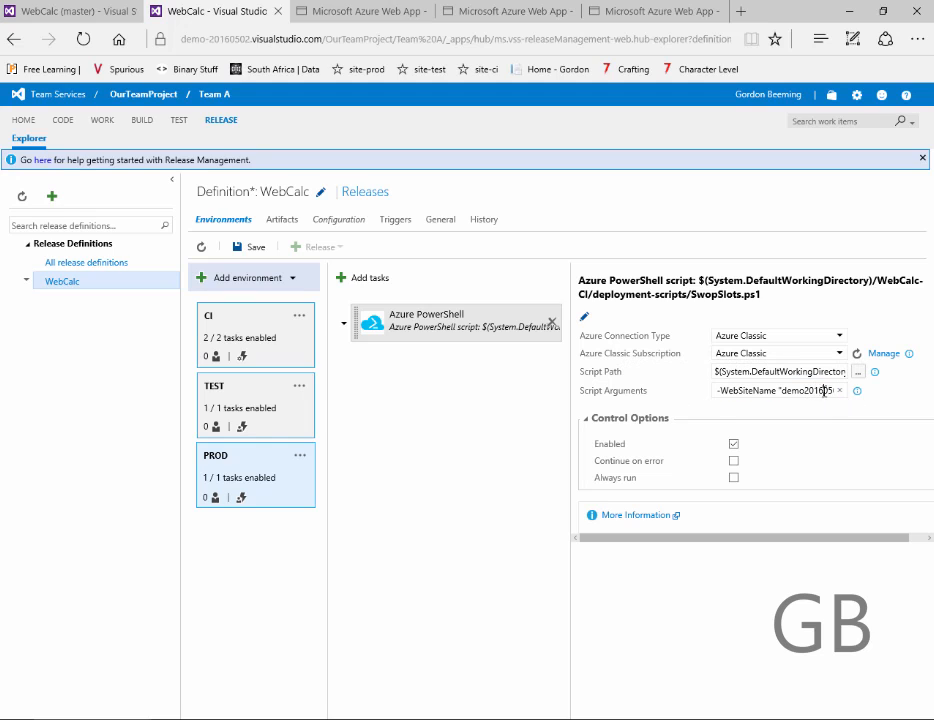
Save the WebCalc definition and create a release from WebCalc-CI build 20160502.3, keeping automated CI deployment after release creation
click(252, 247)
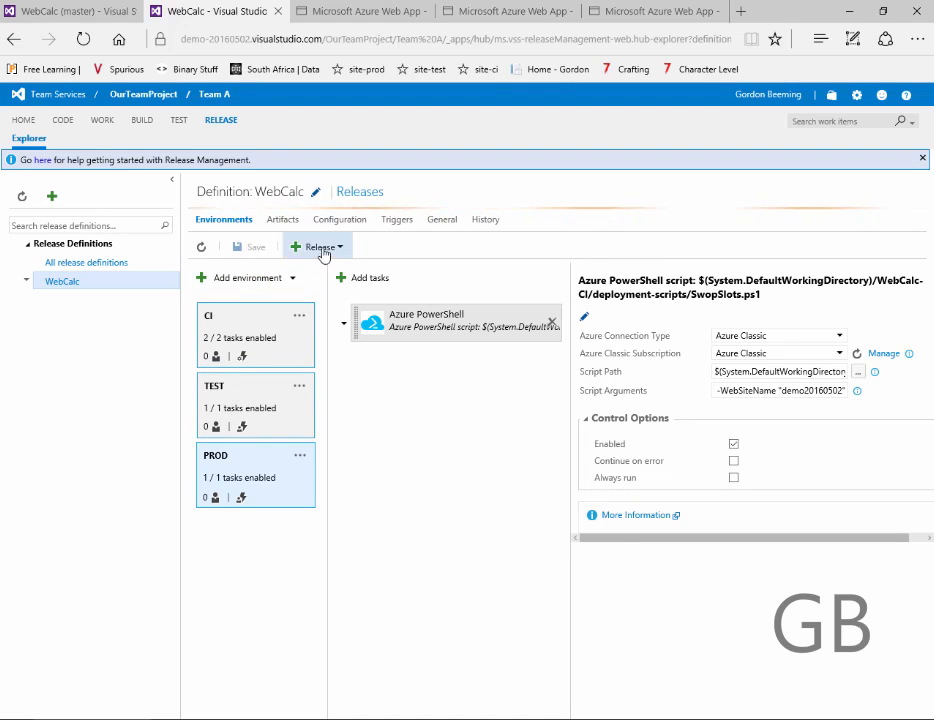
click(324, 250)
click(329, 277)
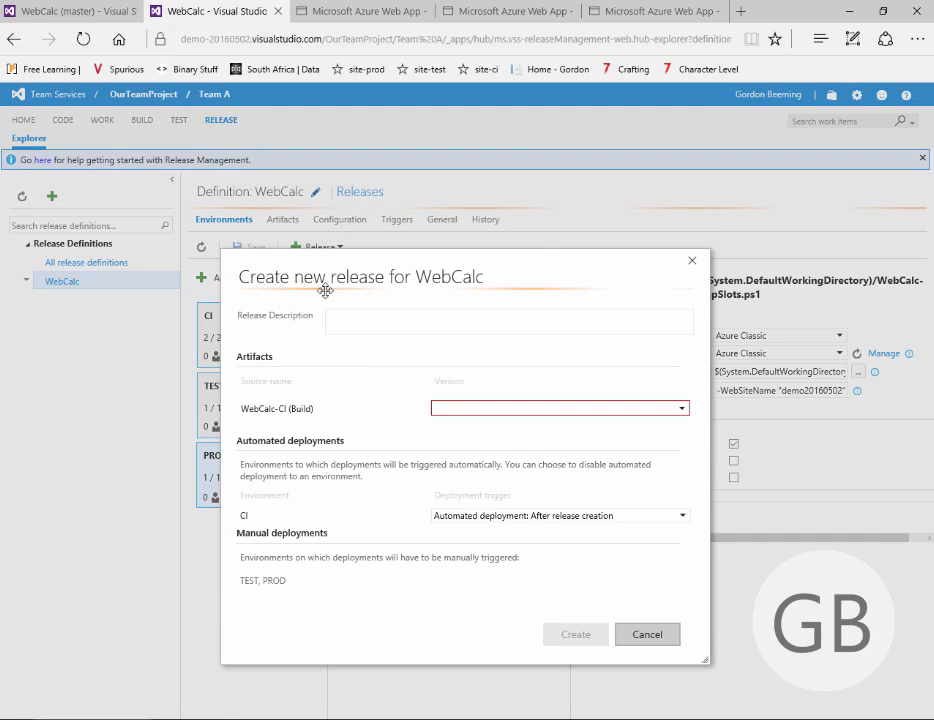
click(683, 408)
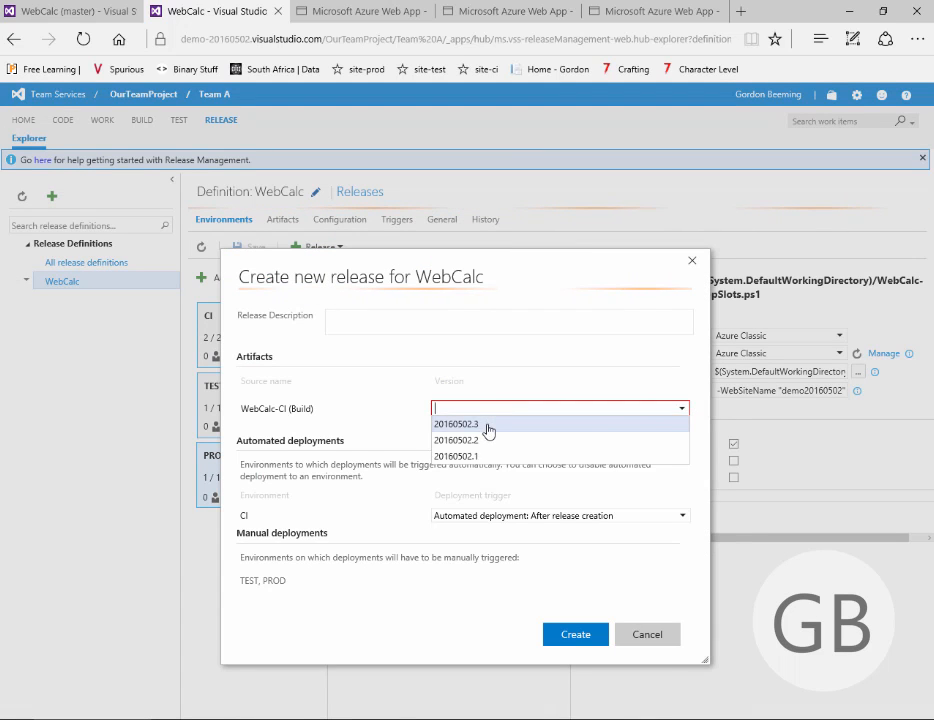
click(492, 423)
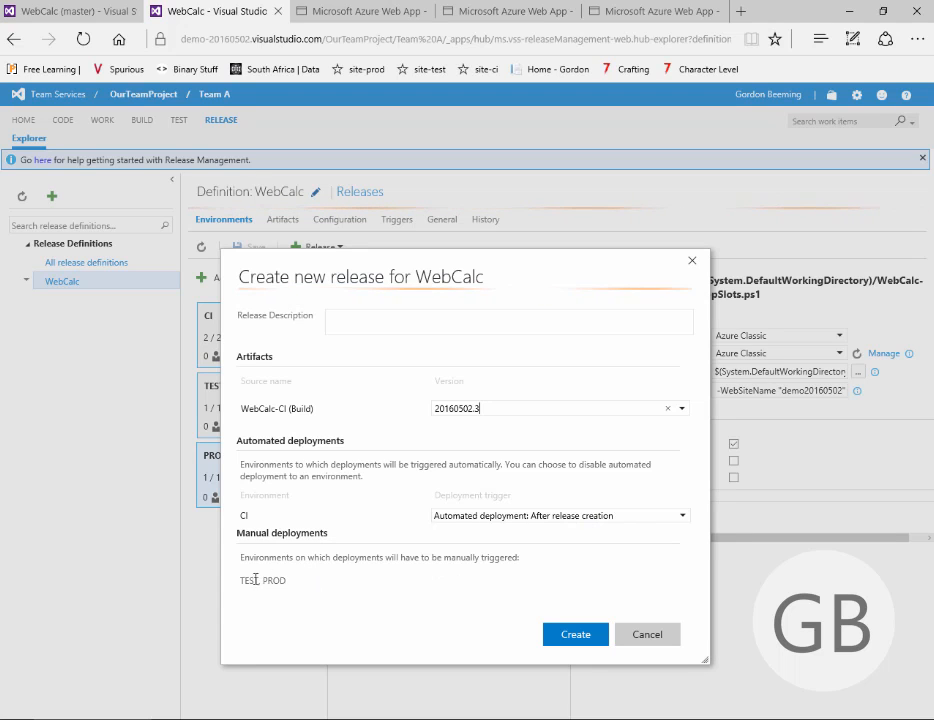
drag(240, 580, 286, 586)
click(459, 637)
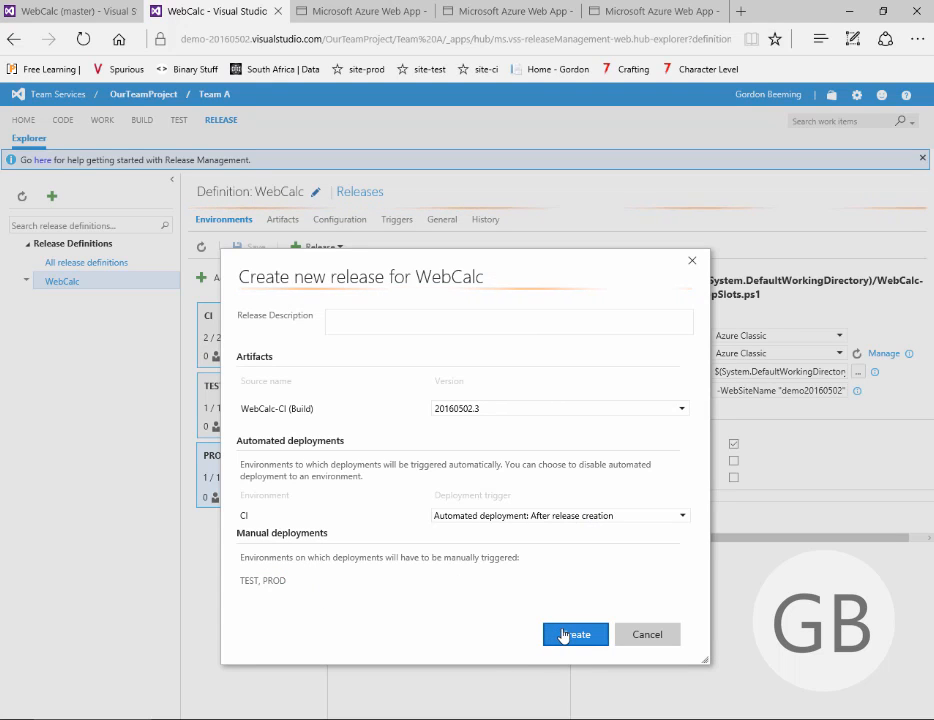
click(565, 635)
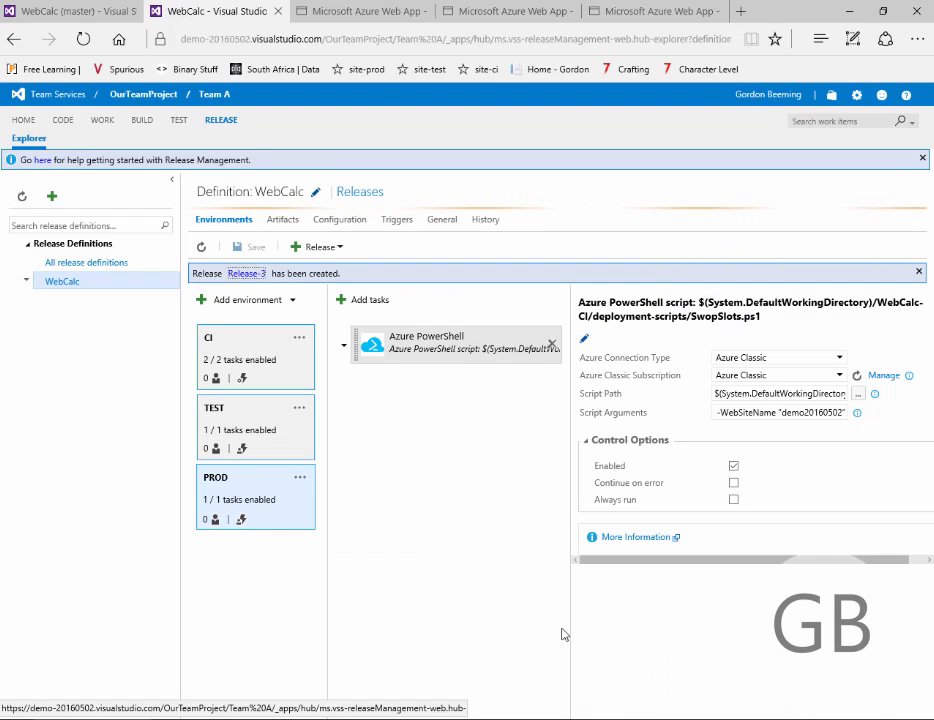
Open the logs of Release-3 and reload the CI slot's site demo20160502-ci.azurewebsites.net to check the deployment
click(244, 274)
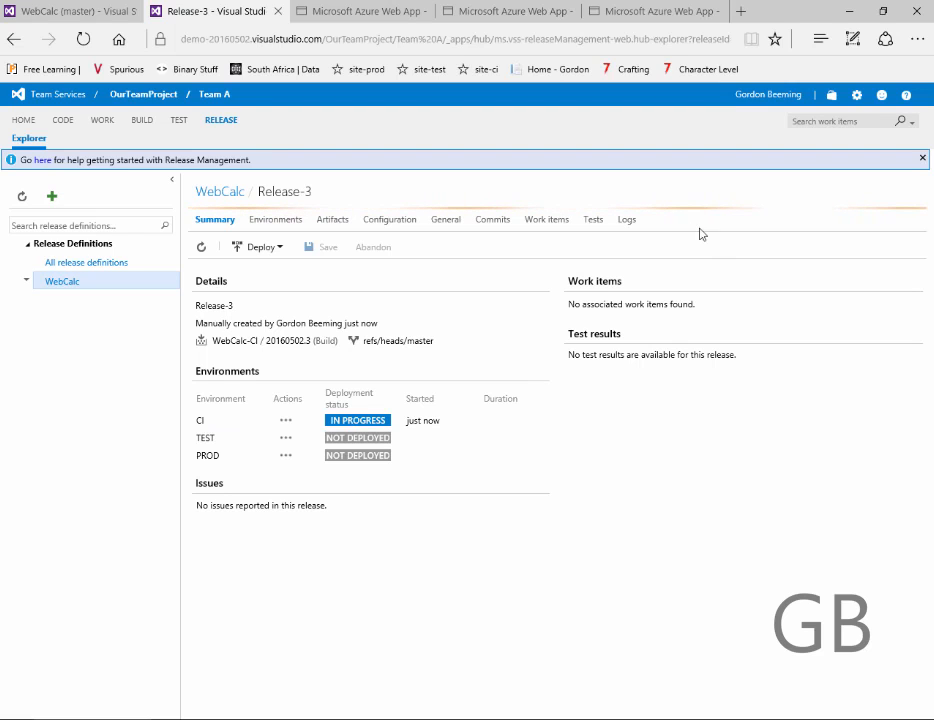
click(626, 221)
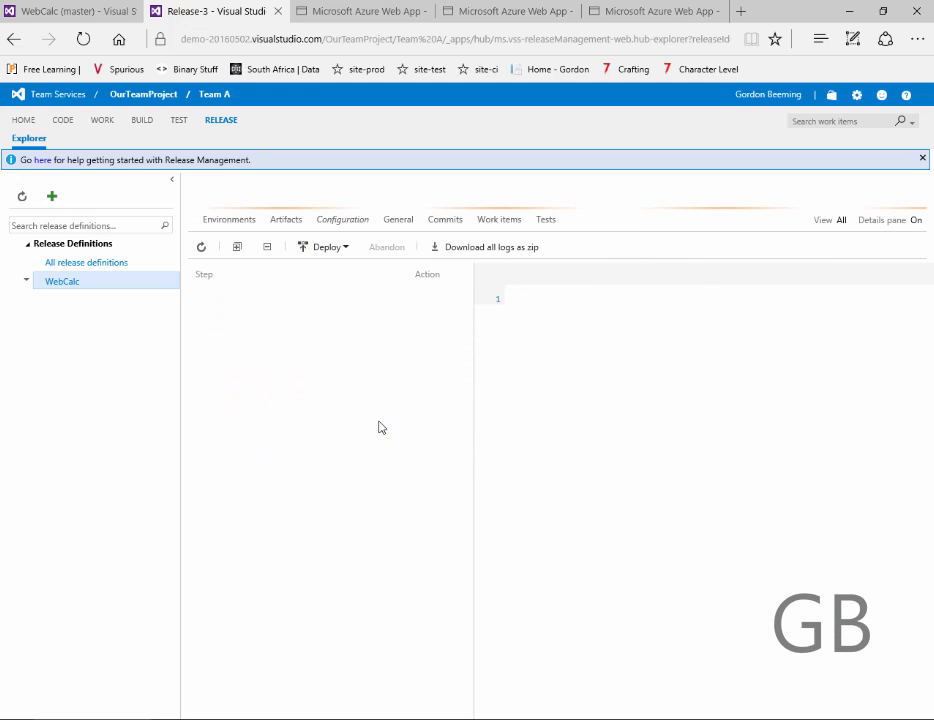
click(331, 15)
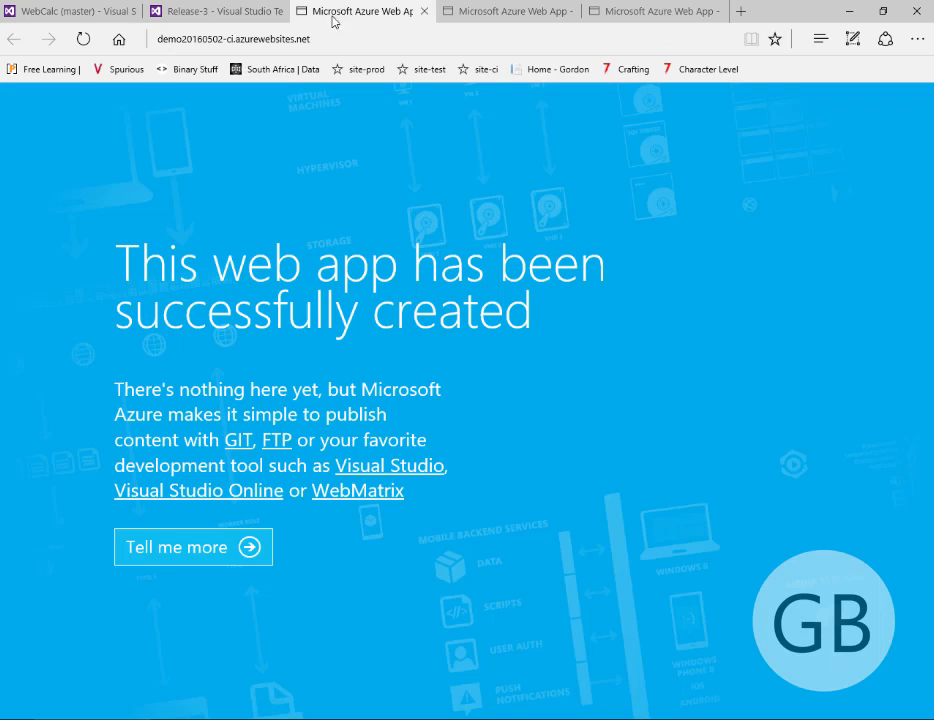
click(201, 39)
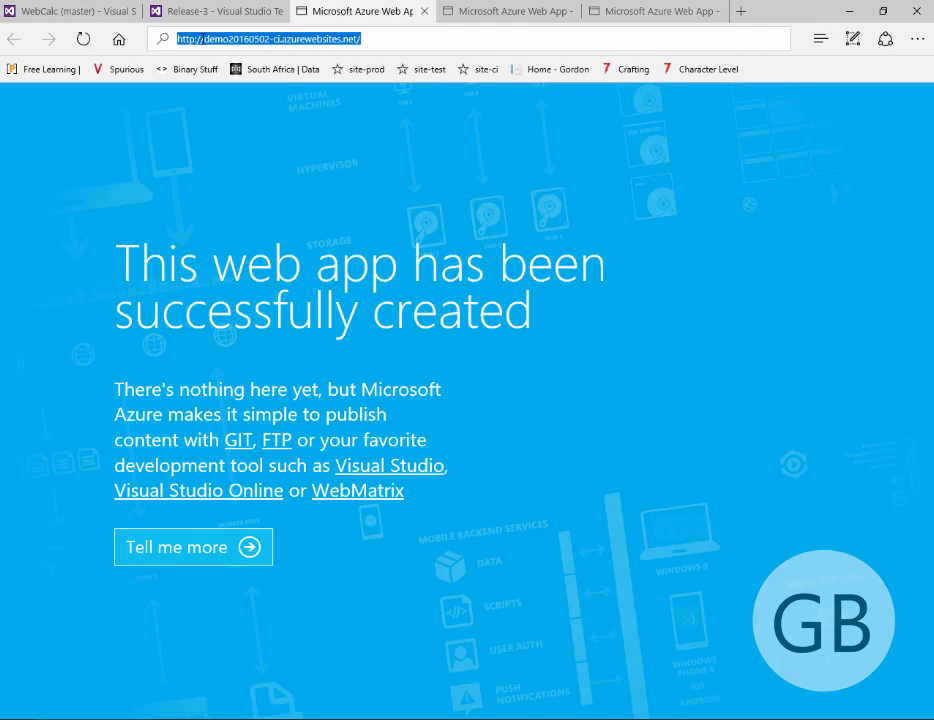
click(213, 39)
key(Return)
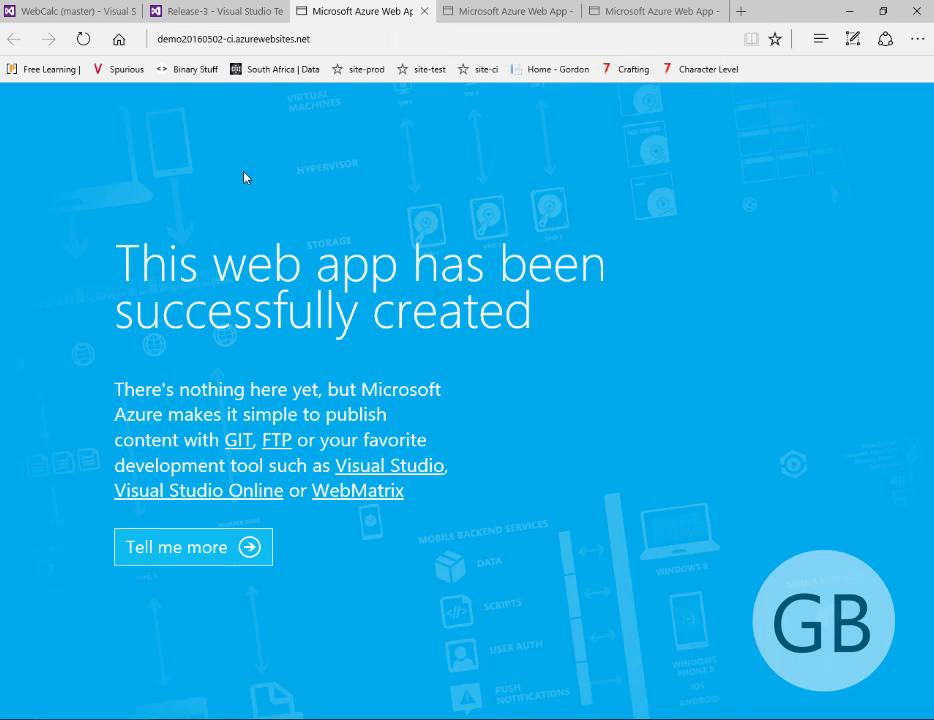
key(F5)
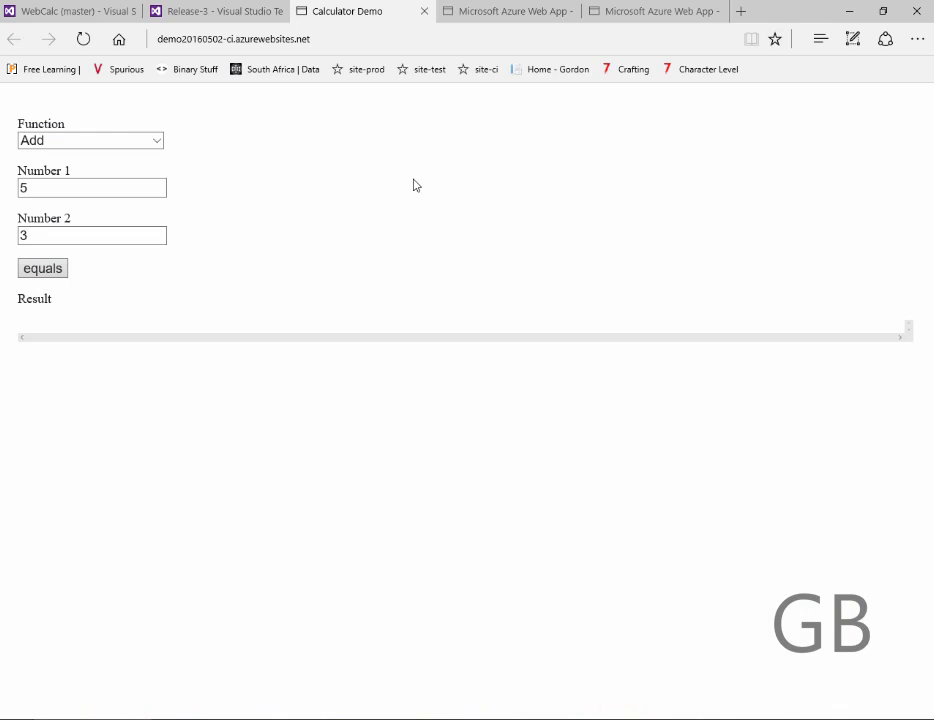
Test the calculator on the CI site by adding 5 and 3
click(152, 238)
click(46, 190)
text(5)
click(67, 232)
text(3)
click(56, 268)
Test the calculator's Divide function on the CI site with 8 and 2
click(113, 144)
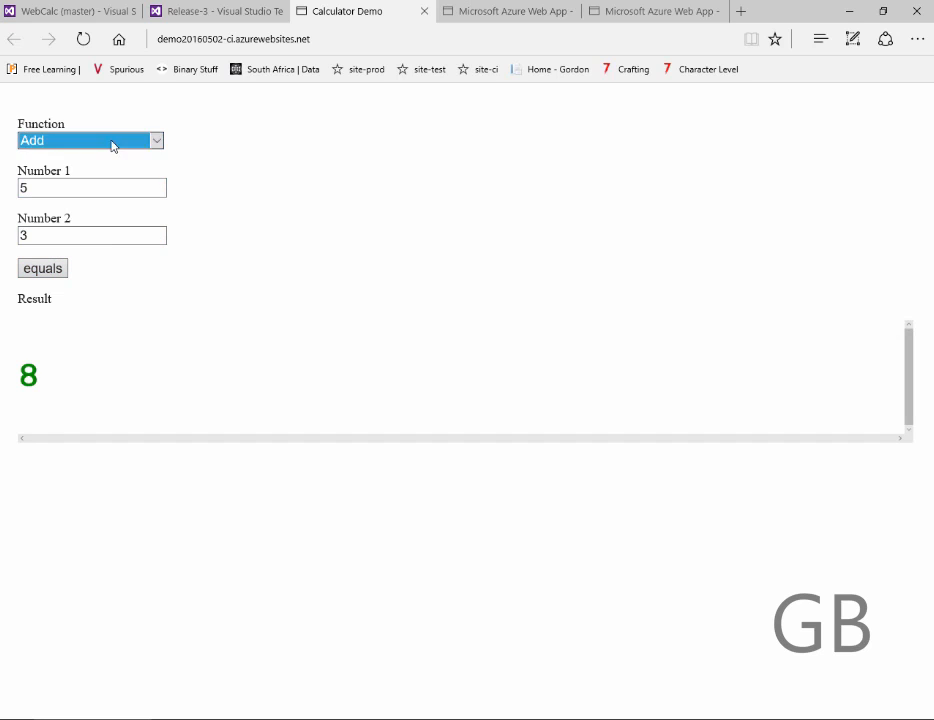
click(40, 188)
key(Tab)
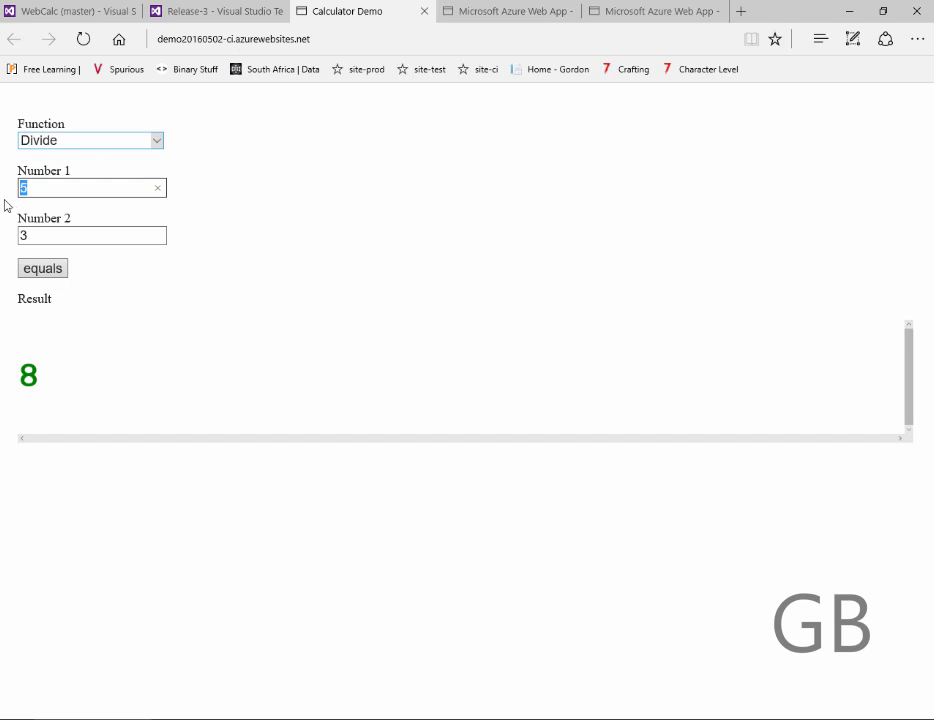
text(8)
key(Tab)
text(2)
click(54, 266)
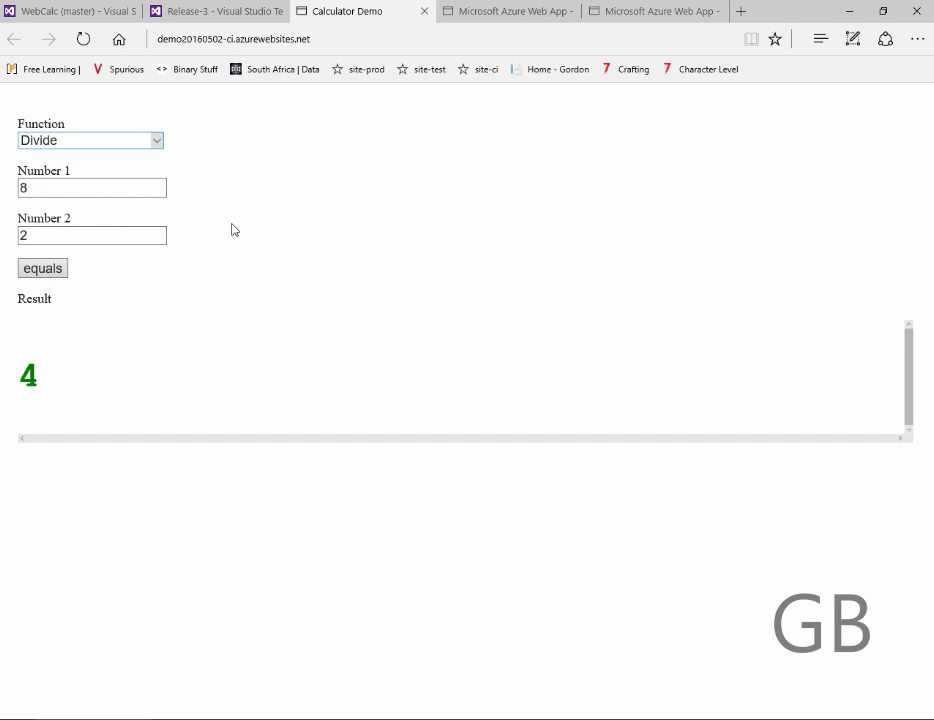
Return to the Release-3 logs and deploy the release to the TEST environment
click(229, 5)
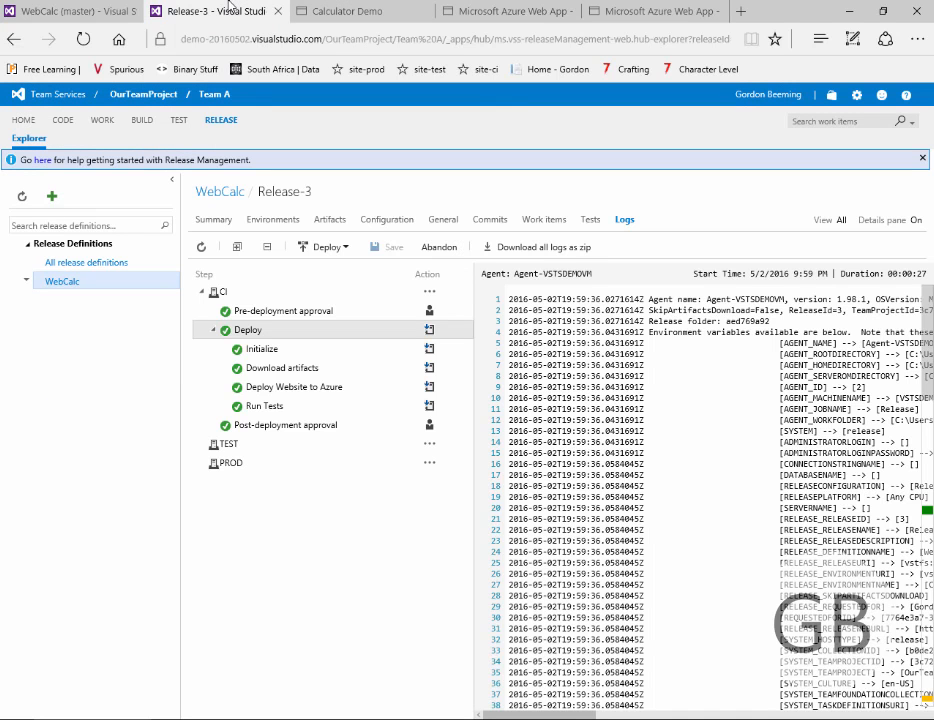
click(426, 444)
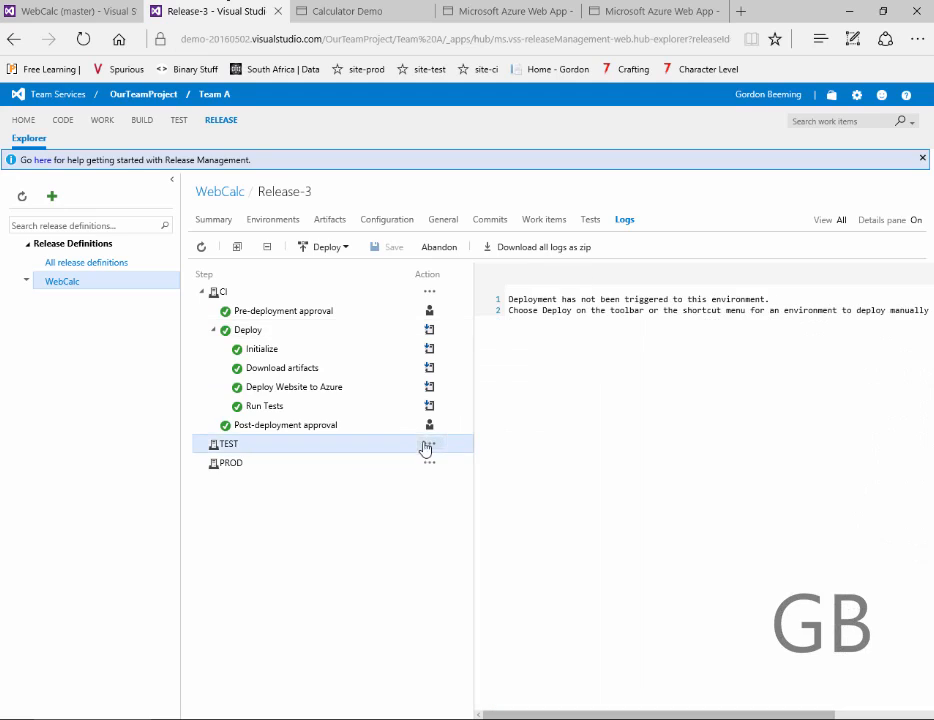
click(429, 446)
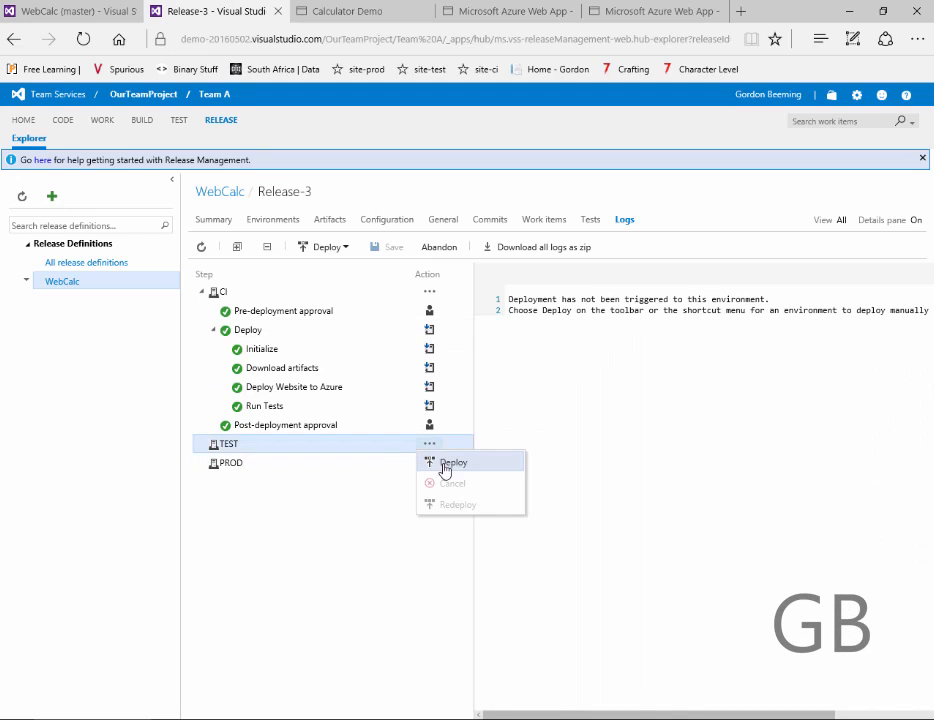
click(442, 464)
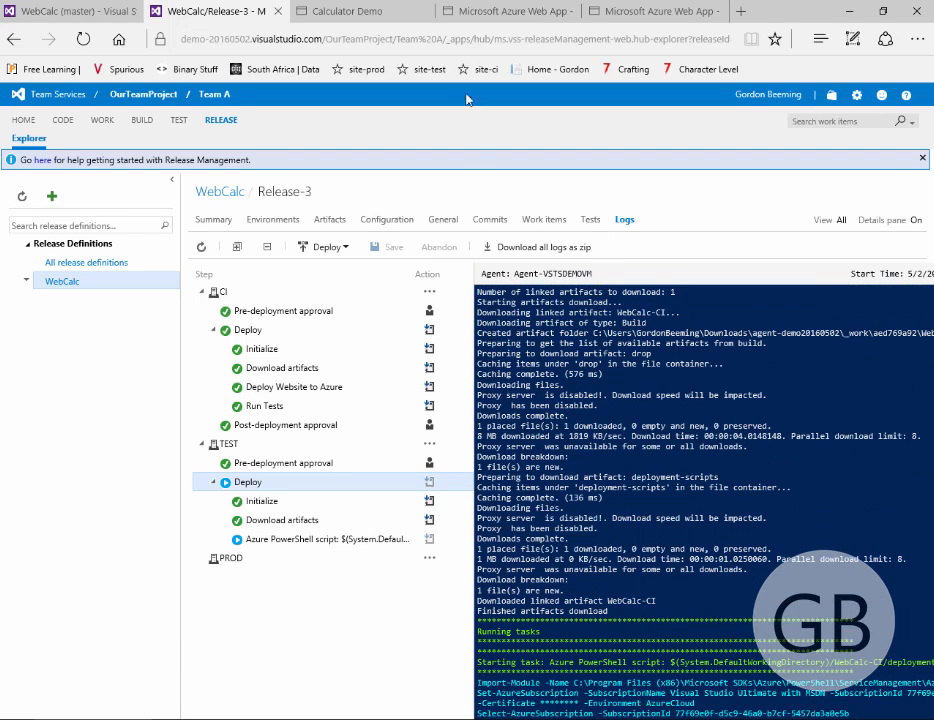
Check the TEST deployment in the release logs and reload demo20160502-test.azurewebsites.net to look for the deployed calculator
click(486, 8)
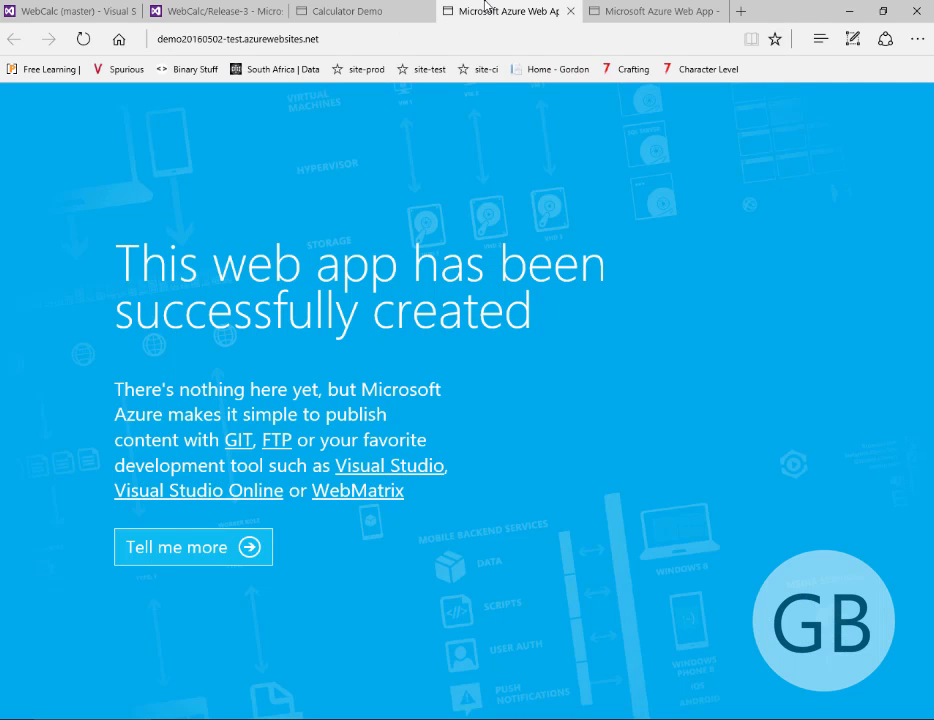
key(F5)
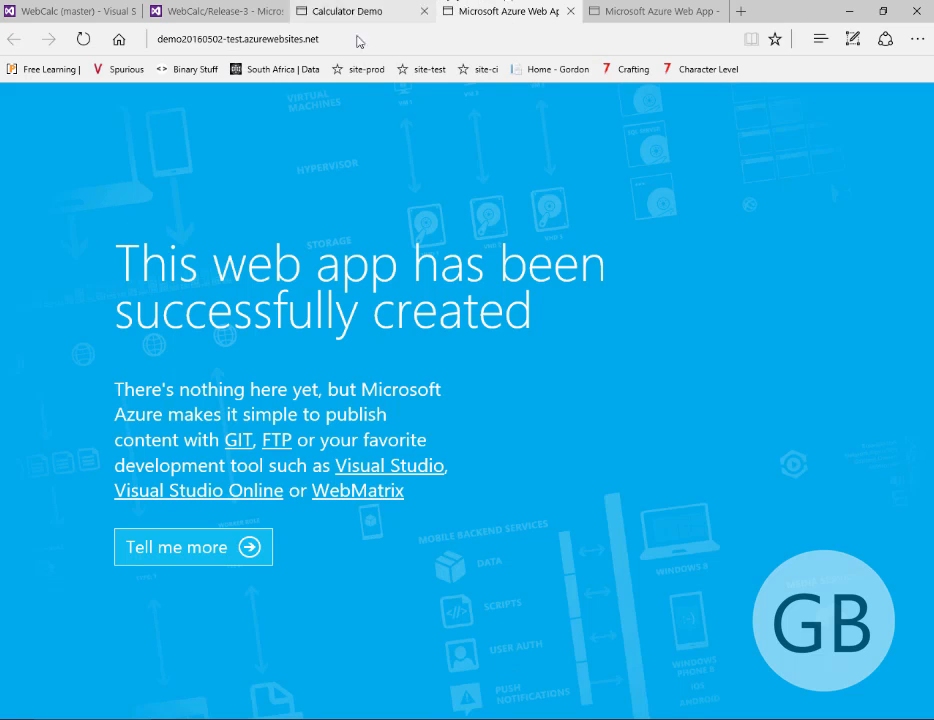
click(200, 10)
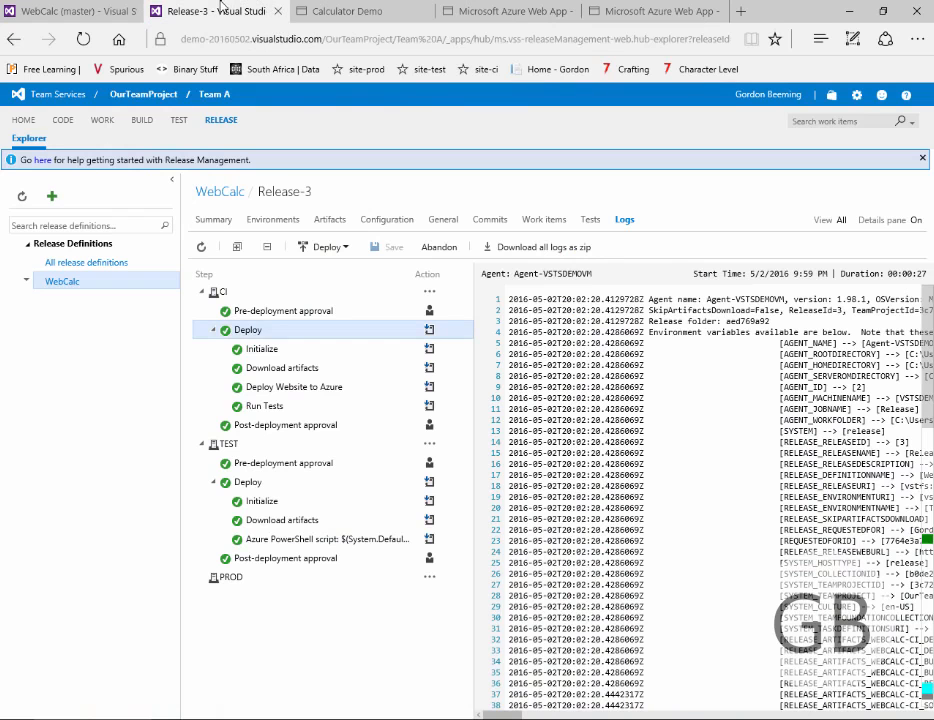
click(481, 8)
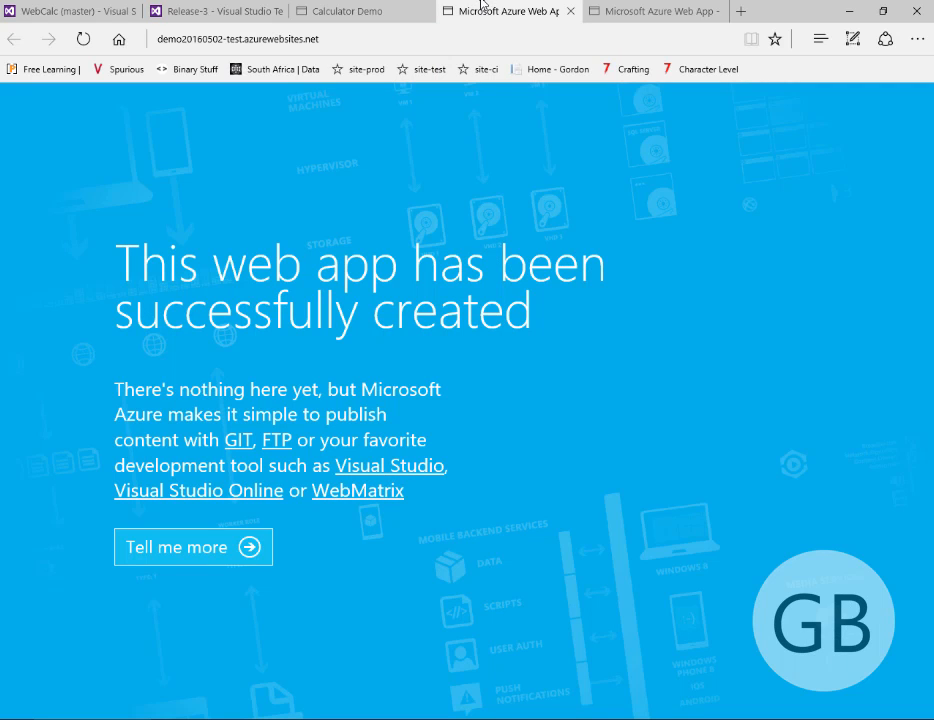
key(F5)
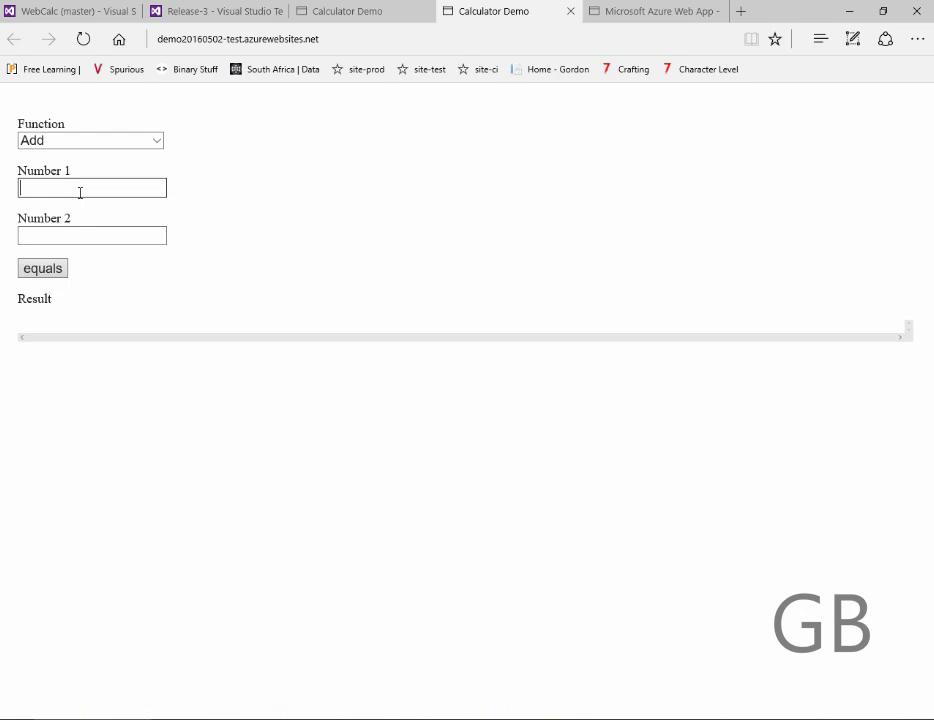
Test adding 5 and 3 on the TEST site and reload the CI site to check the slot swap
text(5)
click(65, 236)
text(3)
click(46, 277)
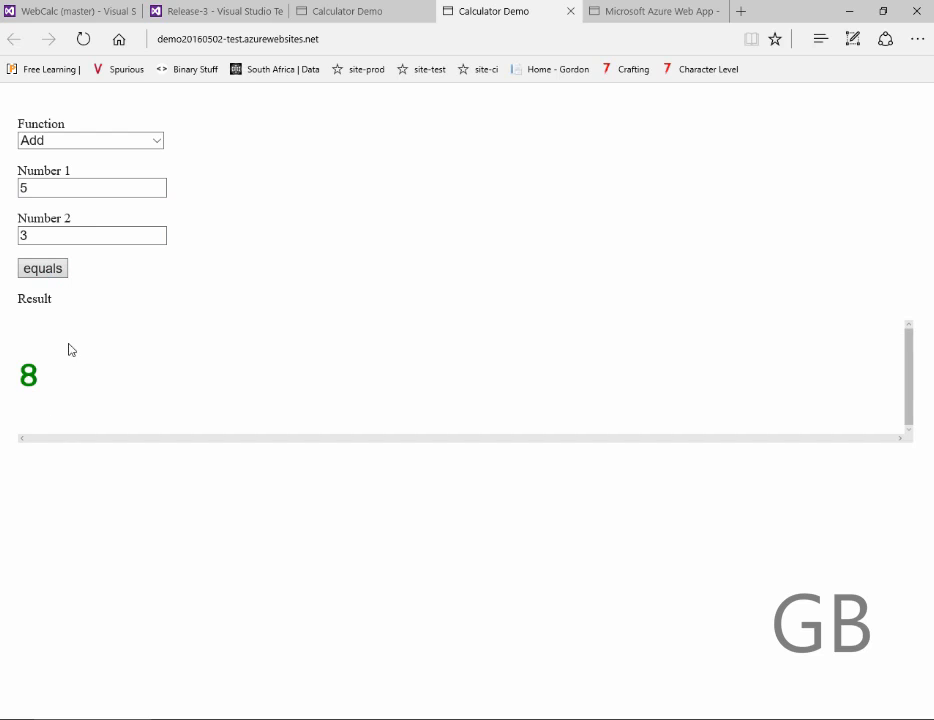
click(340, 8)
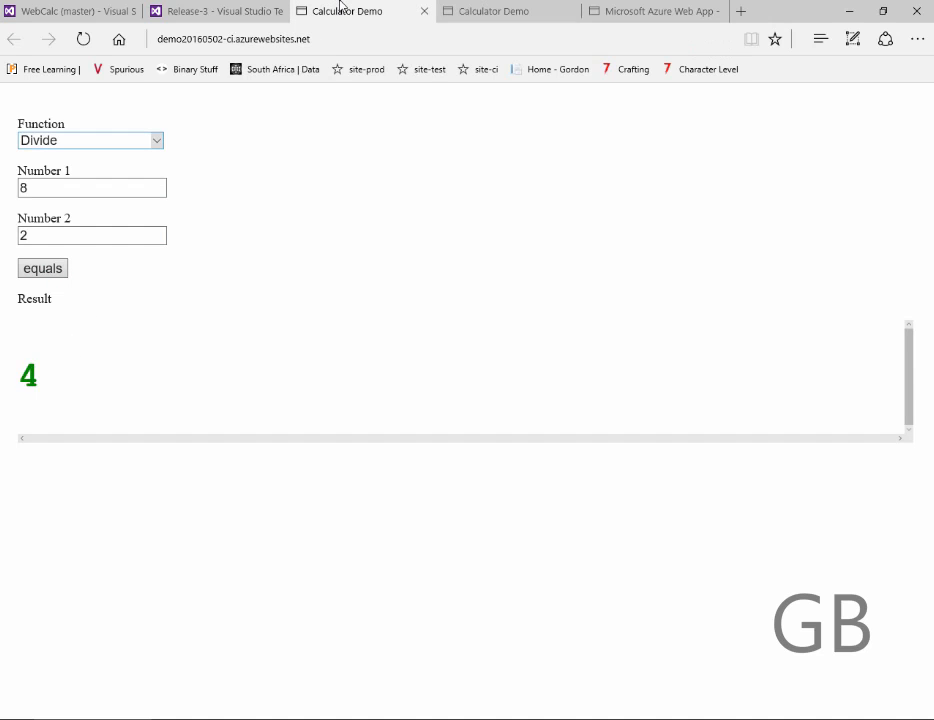
key(F5)
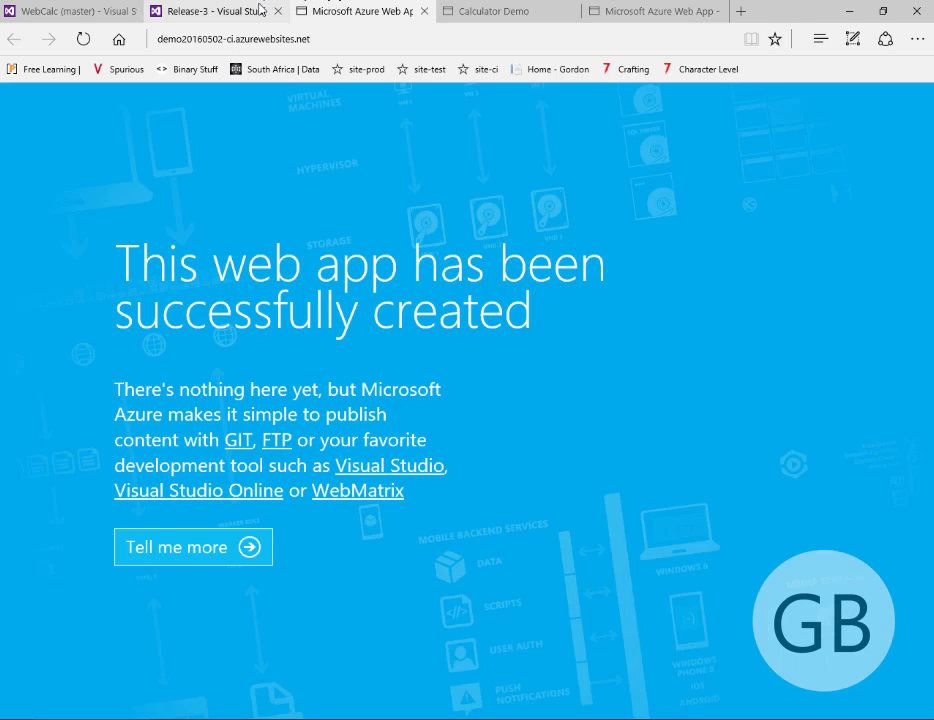
Deploy Release-3 to the PROD environment from the release logs and confirm the deployment
mouse_move(273, 8)
click(250, 10)
click(429, 577)
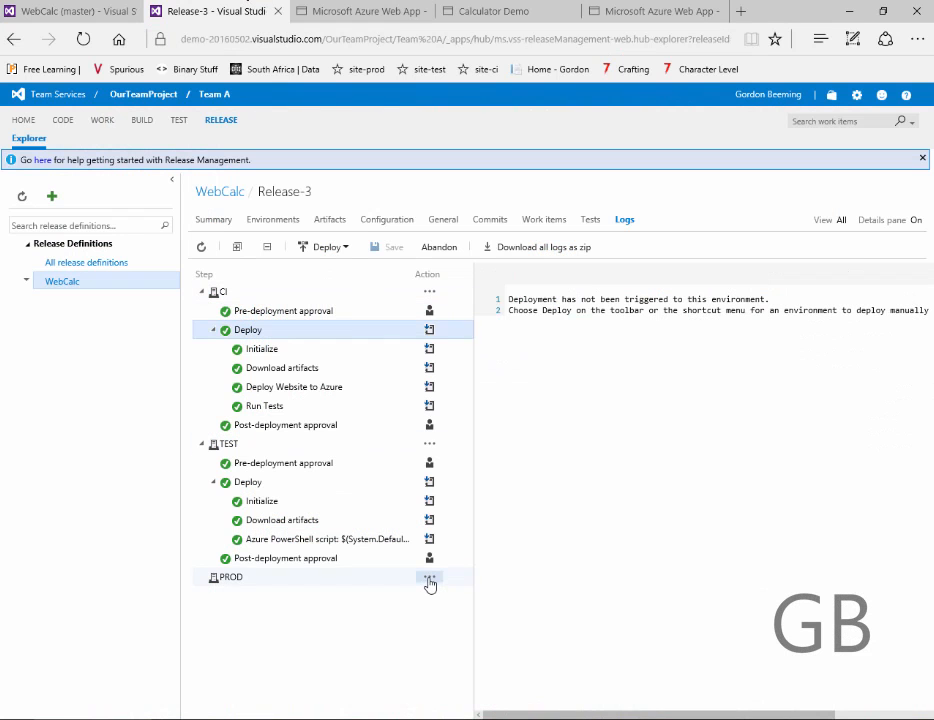
click(443, 598)
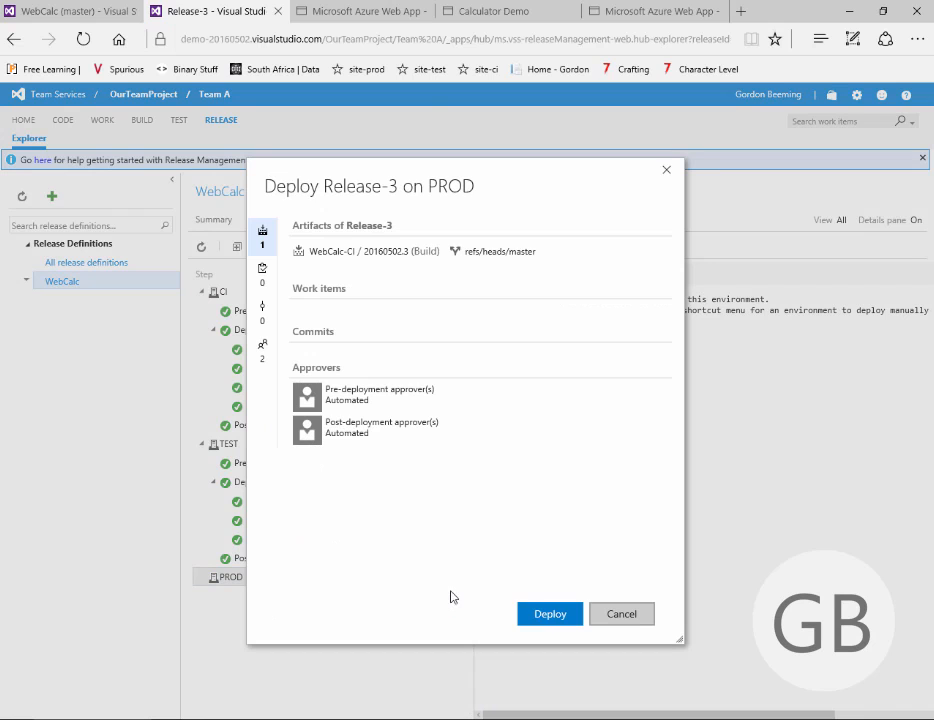
click(539, 617)
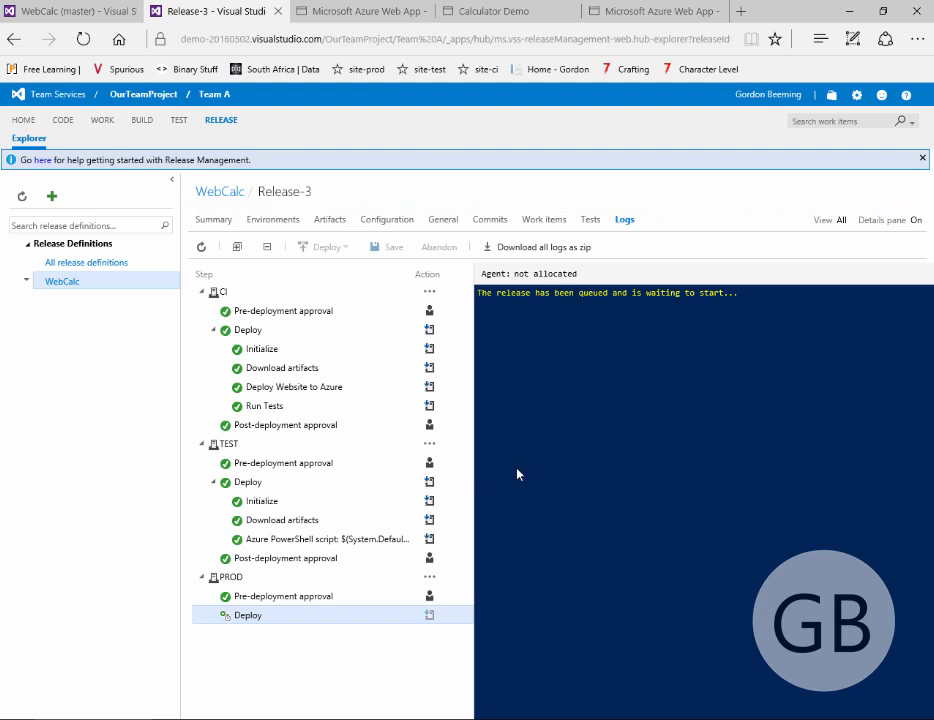
Check the PROD deployment in the logs and reload the production and TEST sites to examine the slot swap
click(651, 5)
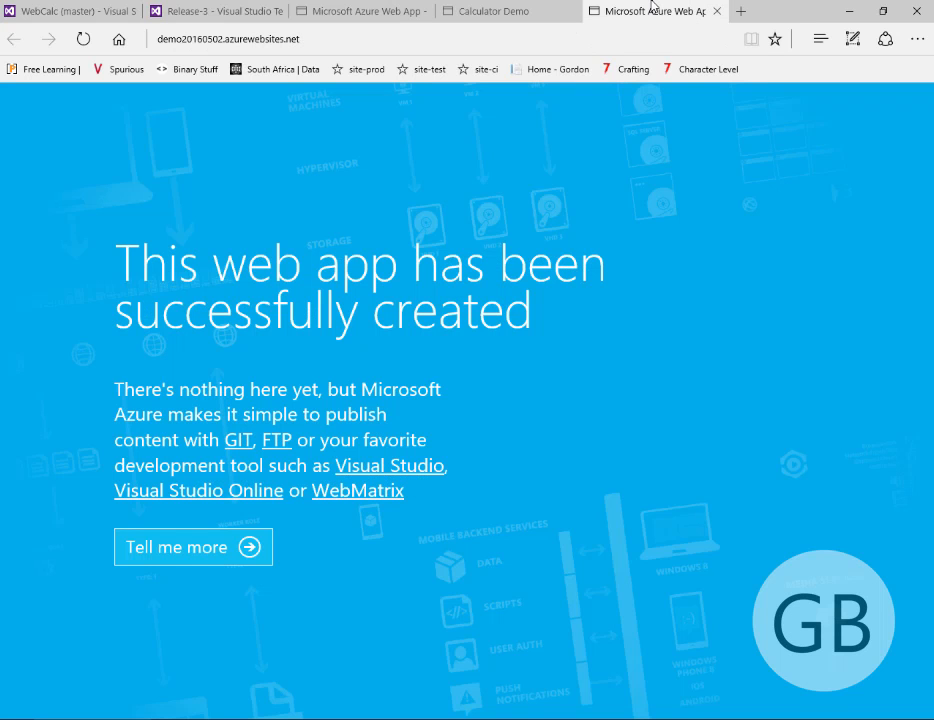
key(F5)
click(231, 14)
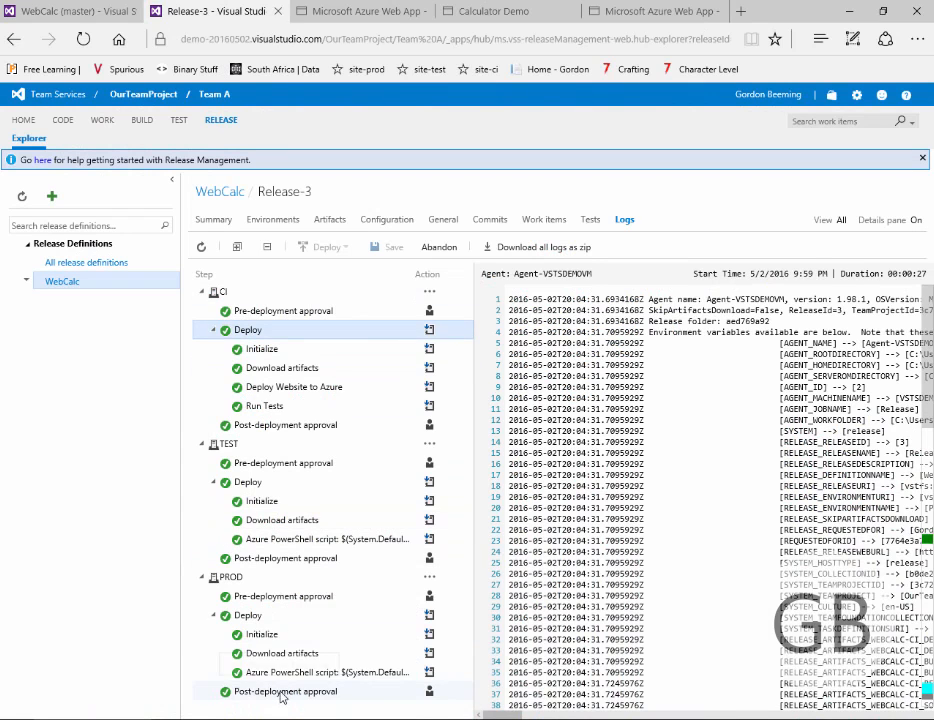
click(630, 10)
key(F5)
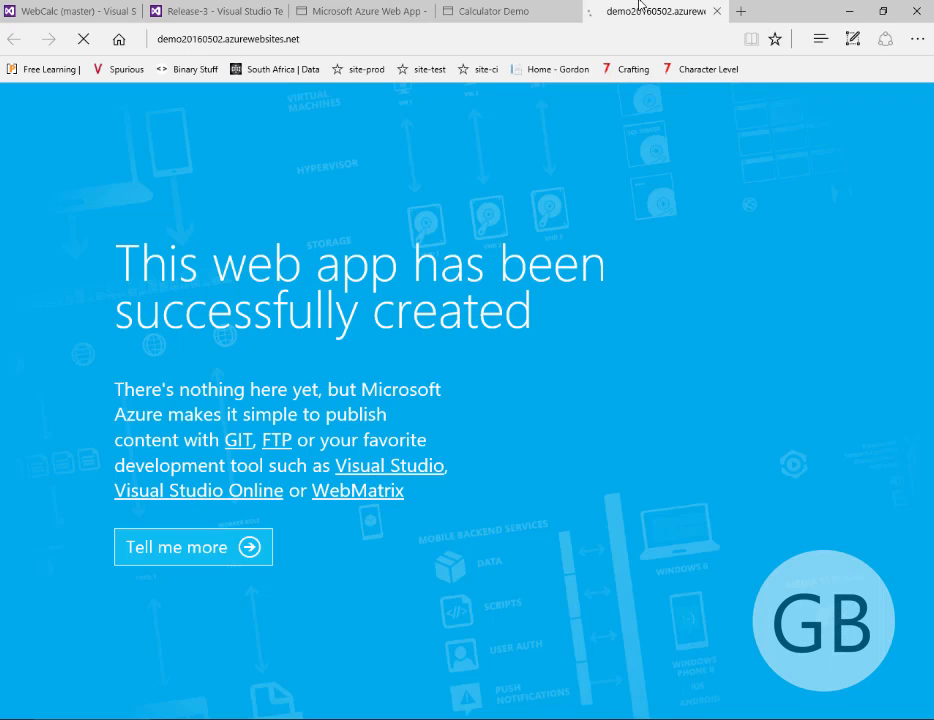
click(501, 8)
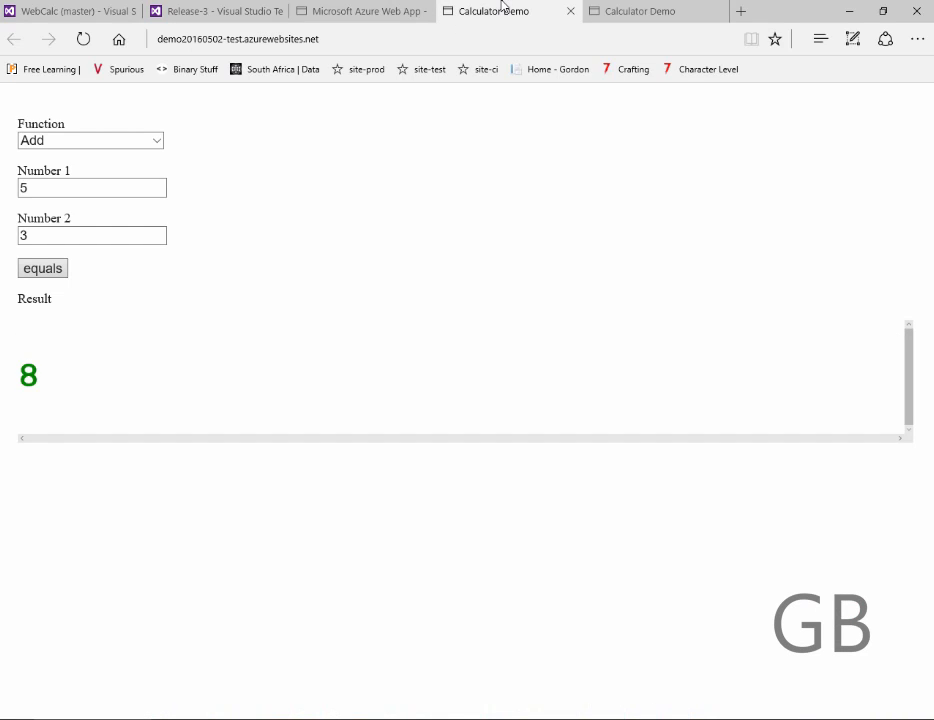
key(F5)
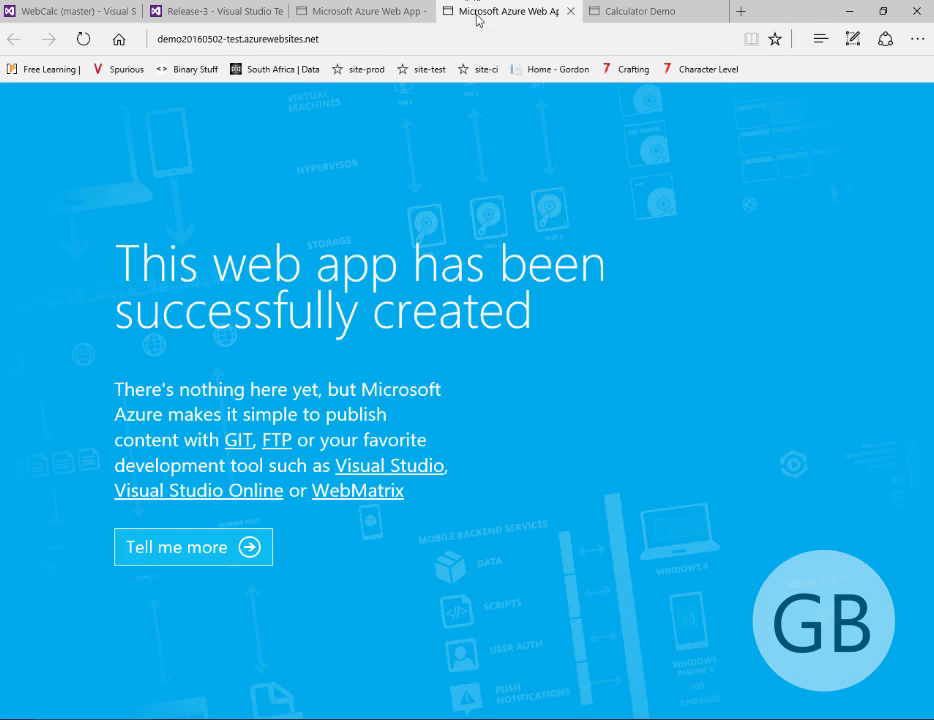
Test the calculator's Divide function on the production site demo20160502.azurewebsites.net with 8 and 2
click(625, 12)
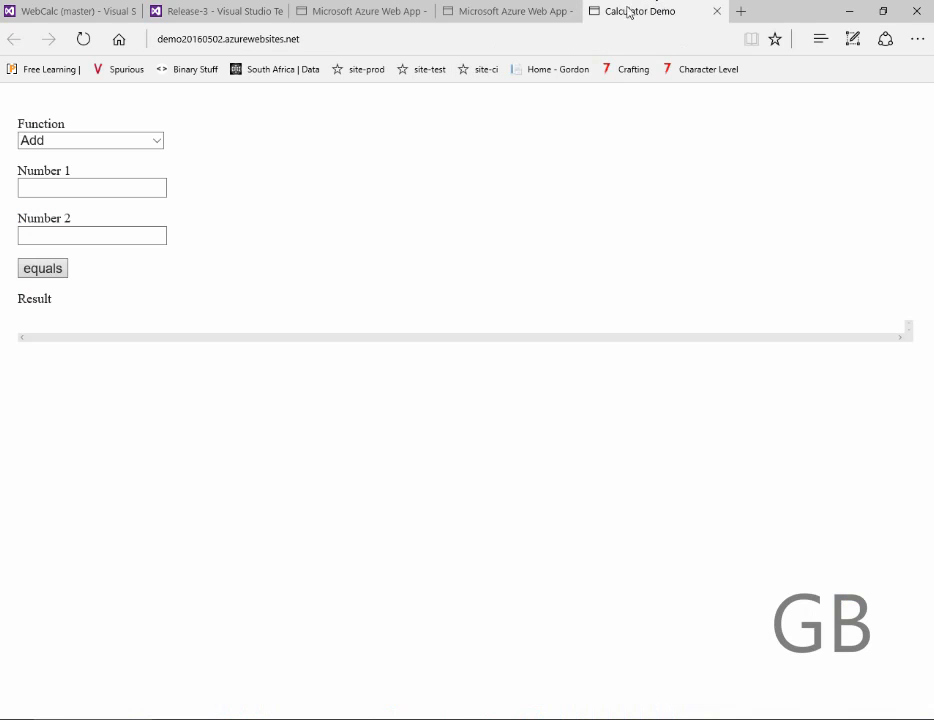
click(69, 143)
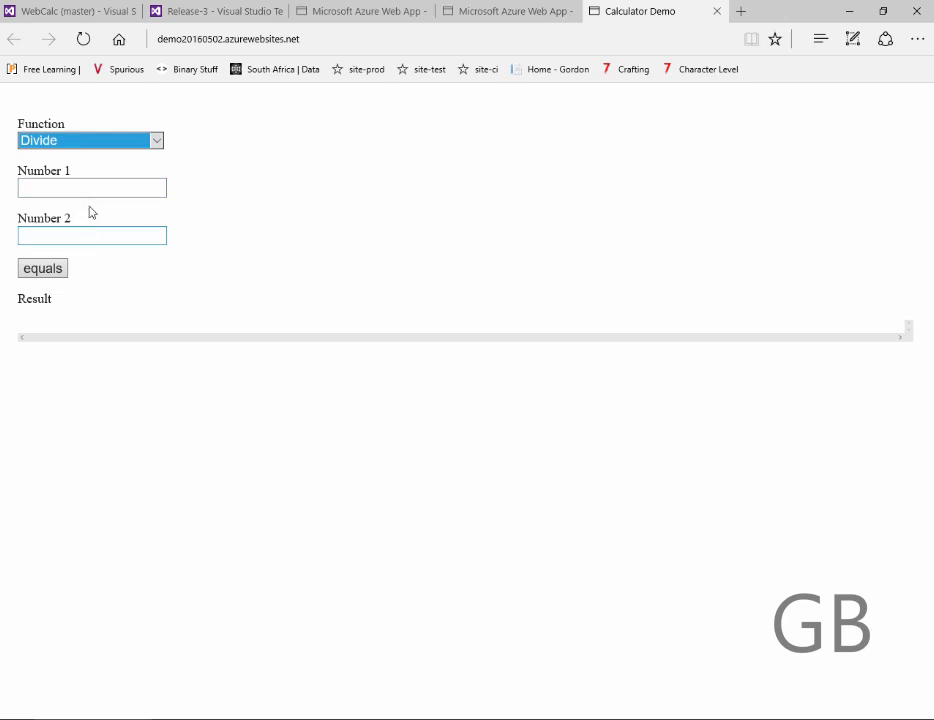
text(8)
click(77, 240)
text(2)
click(43, 268)
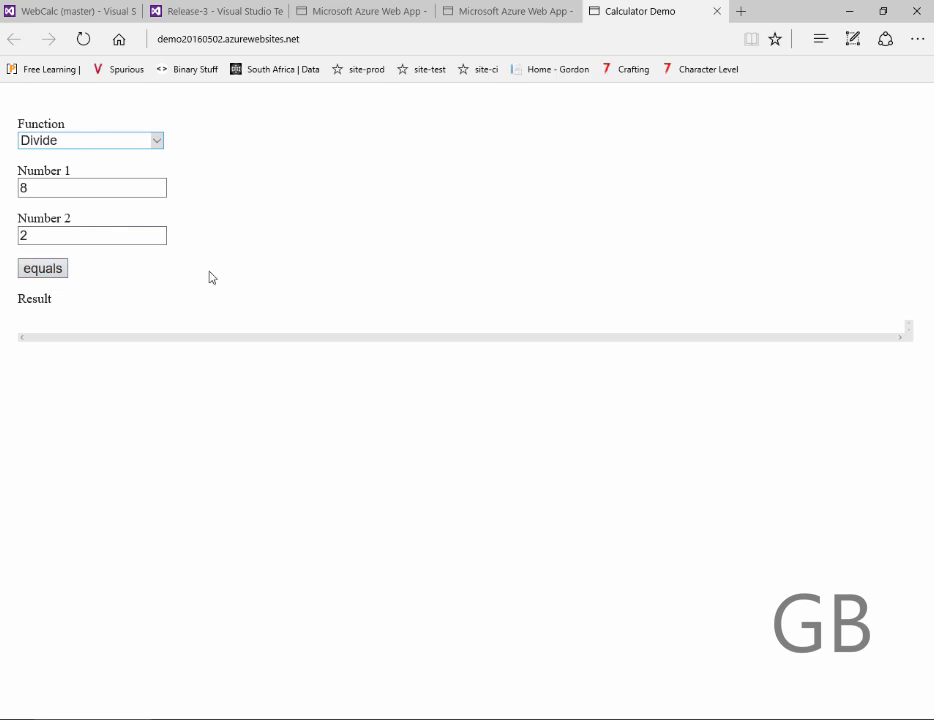